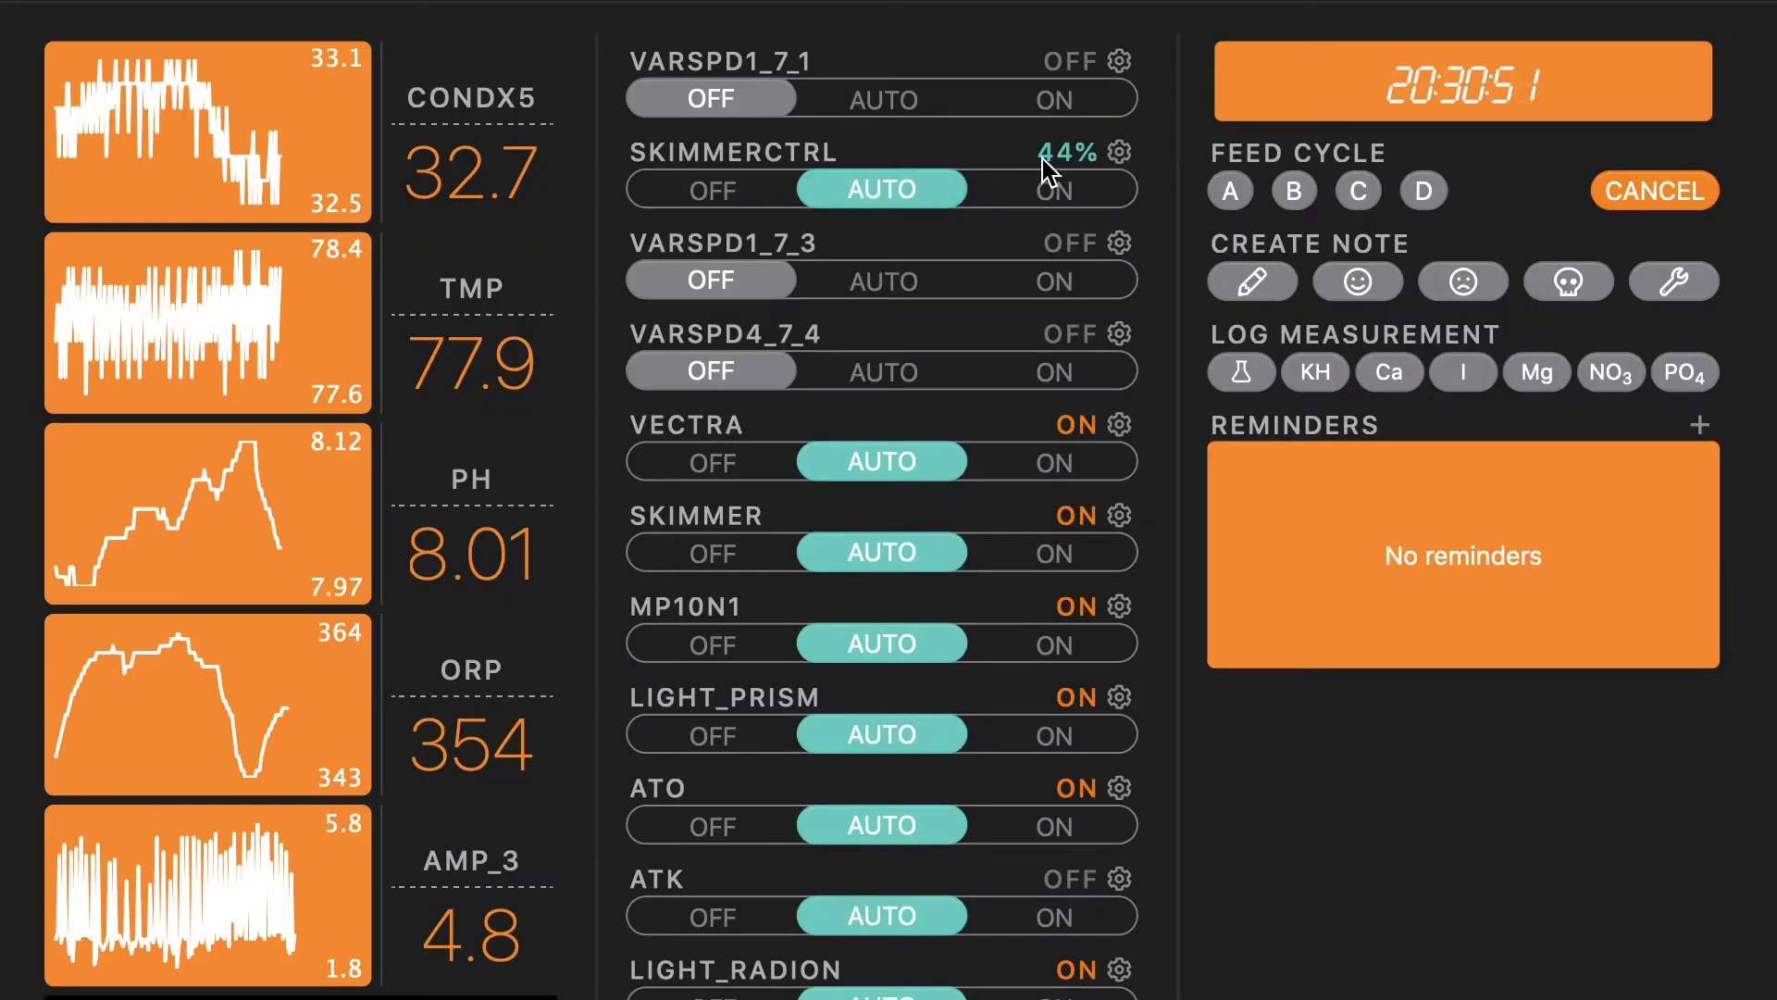
Move the SKIMMERCTRL output switch from AUTO to OFF
mouse_move(892, 190)
left_mouse_down()
mouse_move(735, 196)
mouse_move(881, 222)
mouse_move(923, 195)
mouse_move(865, 190)
left_mouse_up()
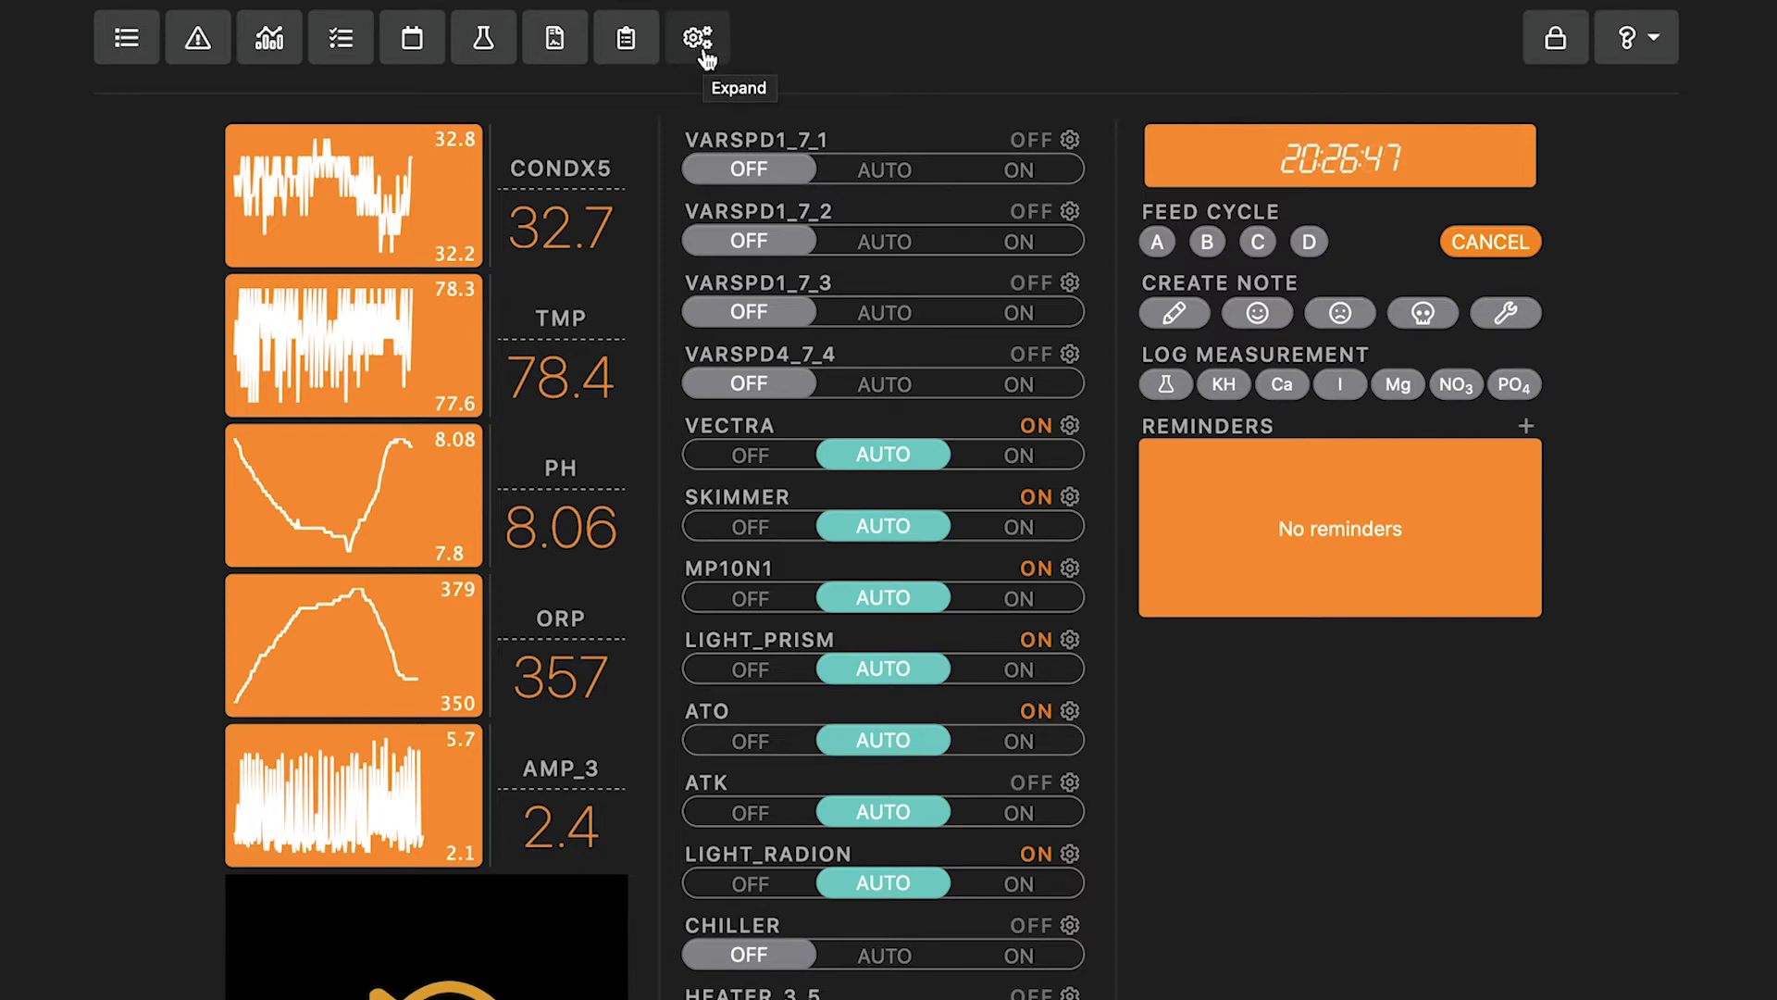
Show the extra setup icons and open Profiles, listing pump profiles PF1 through PF11
left_click(703, 54)
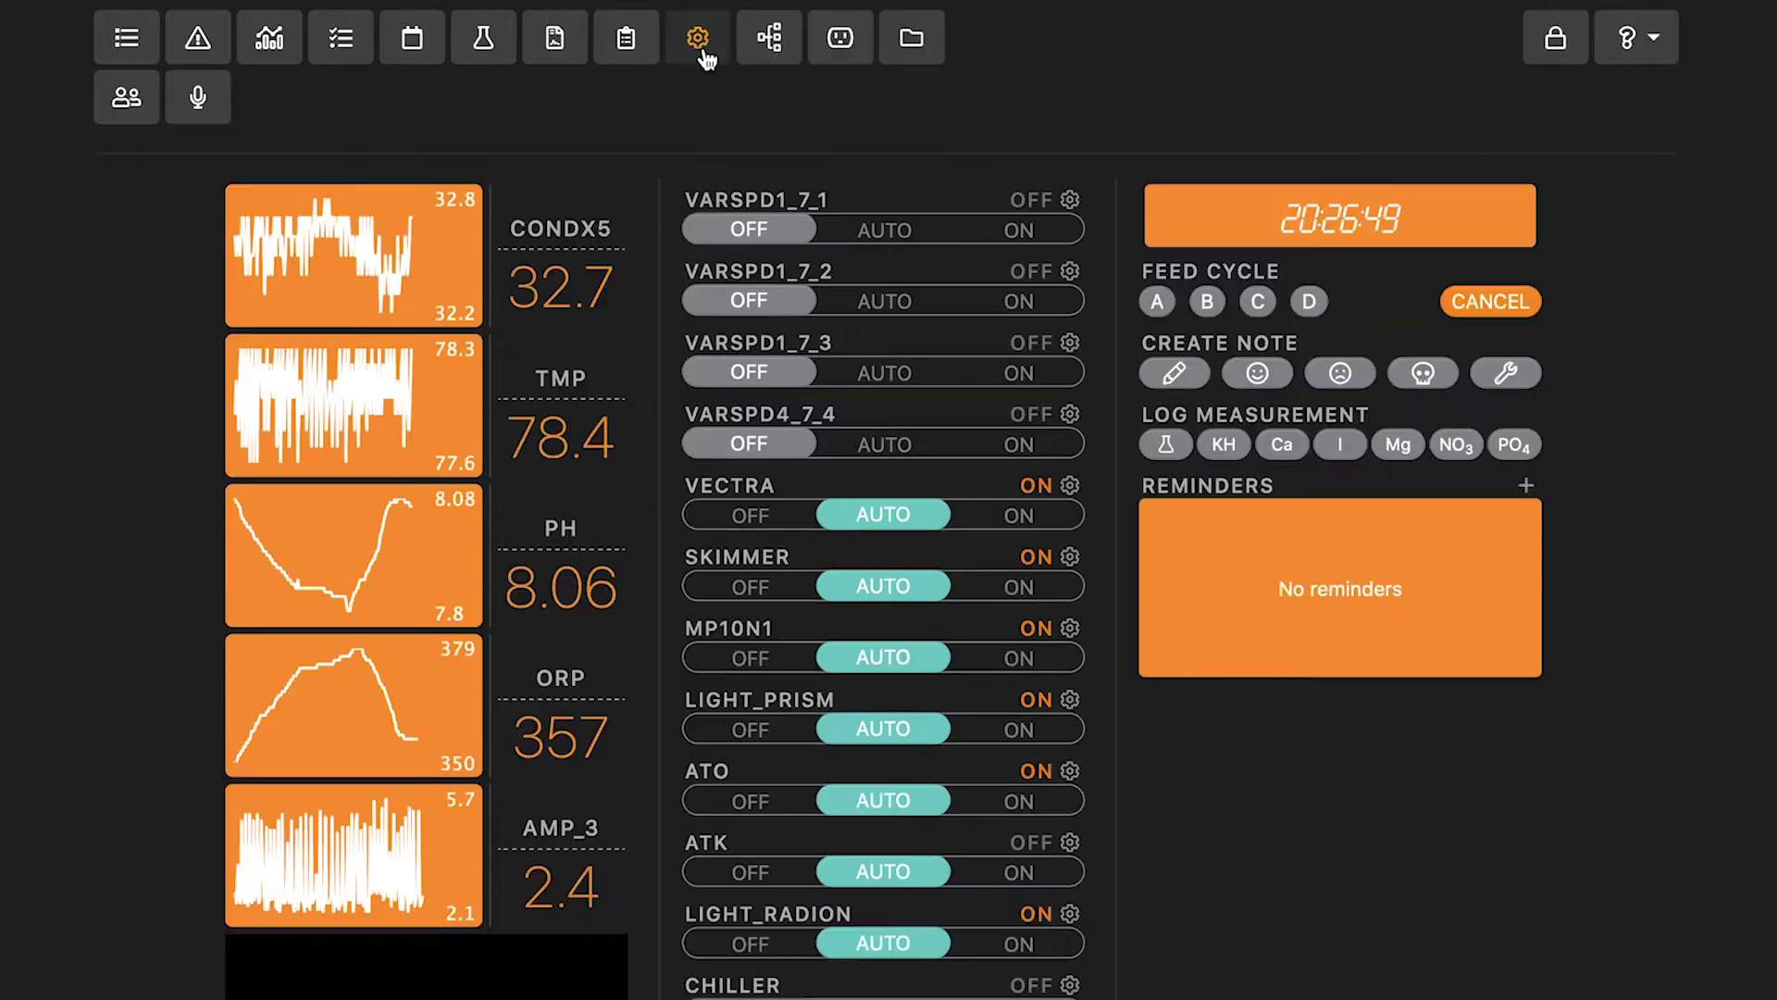
left_click(912, 39)
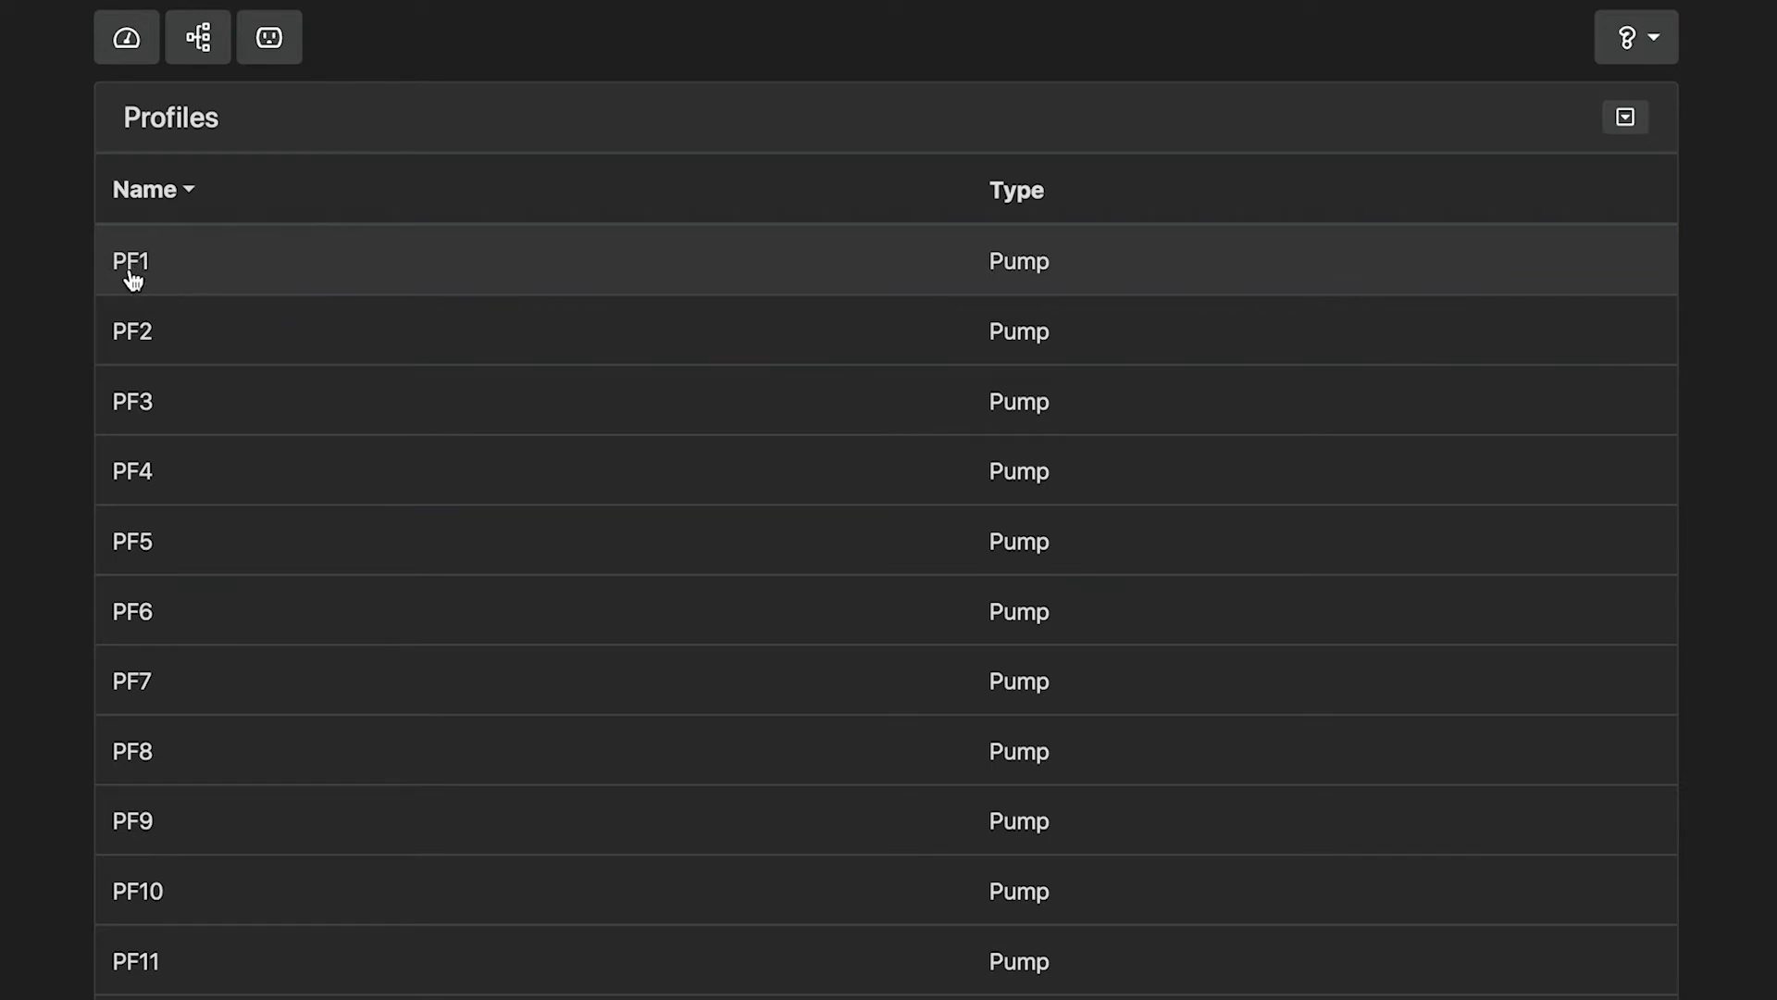
Rename pump profile PF1 to CONSTFLOW and upload the configuration to the Apex
left_click(159, 270)
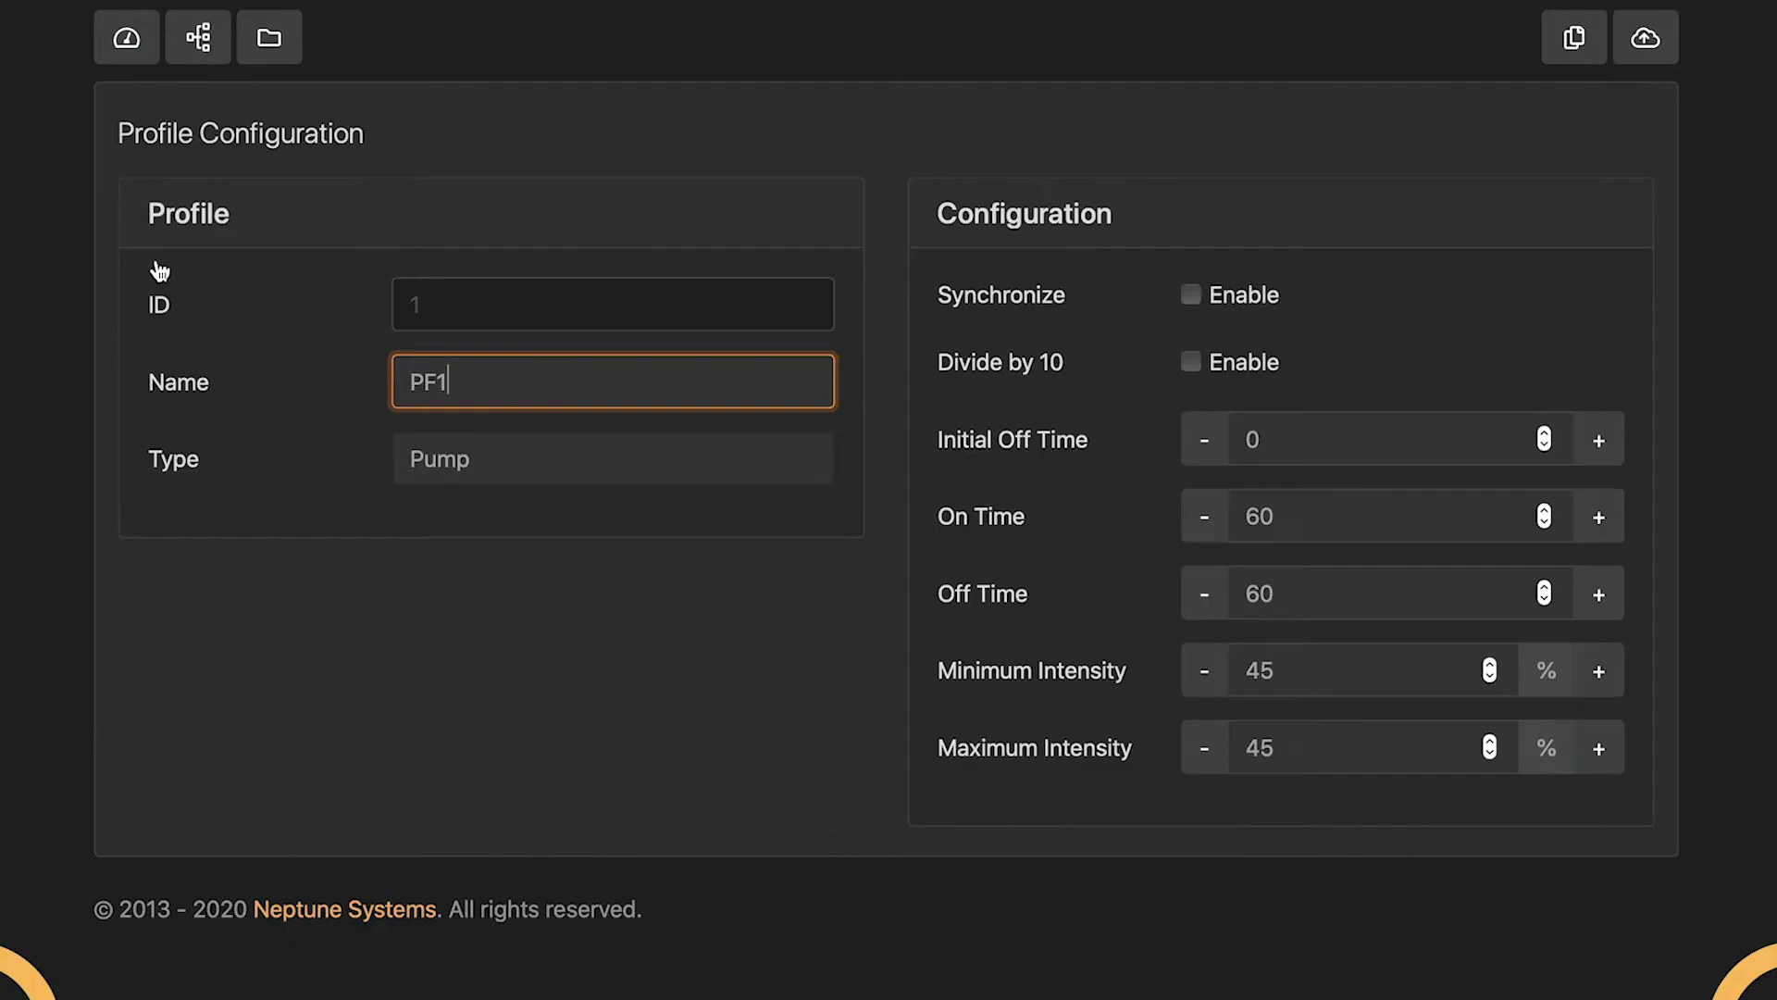
double_click(526, 389)
type("CON")
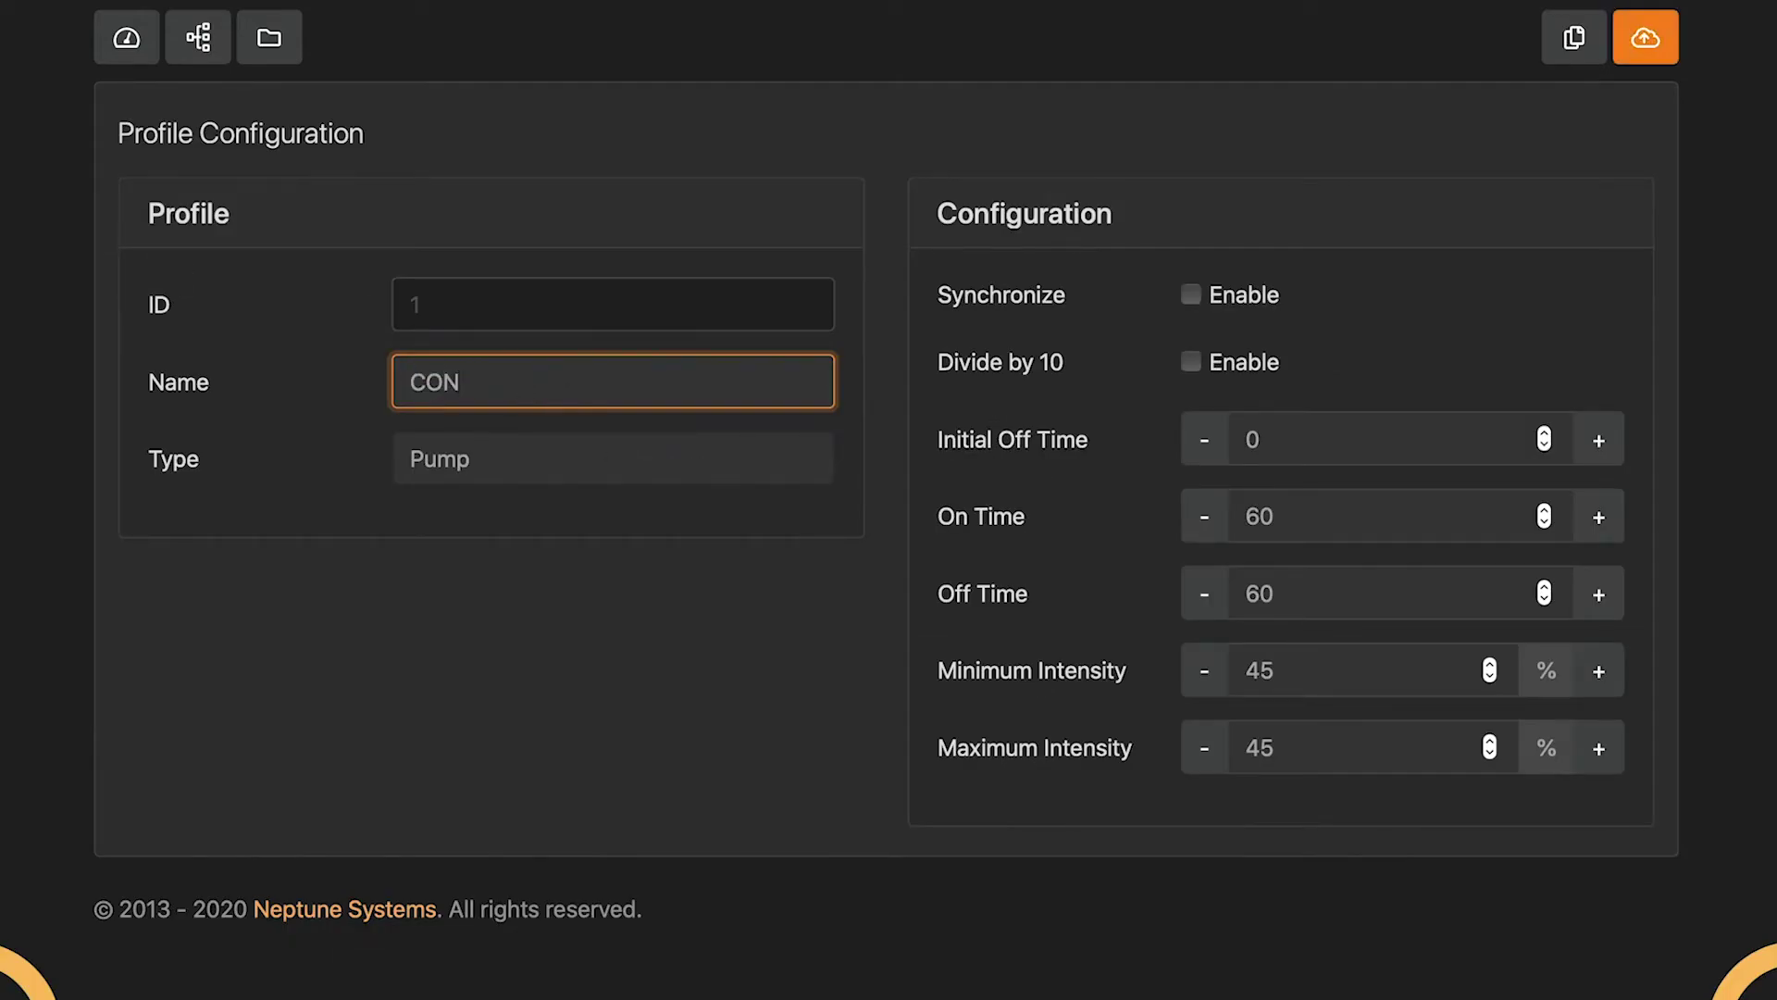
type("STFLOW")
left_click(1647, 55)
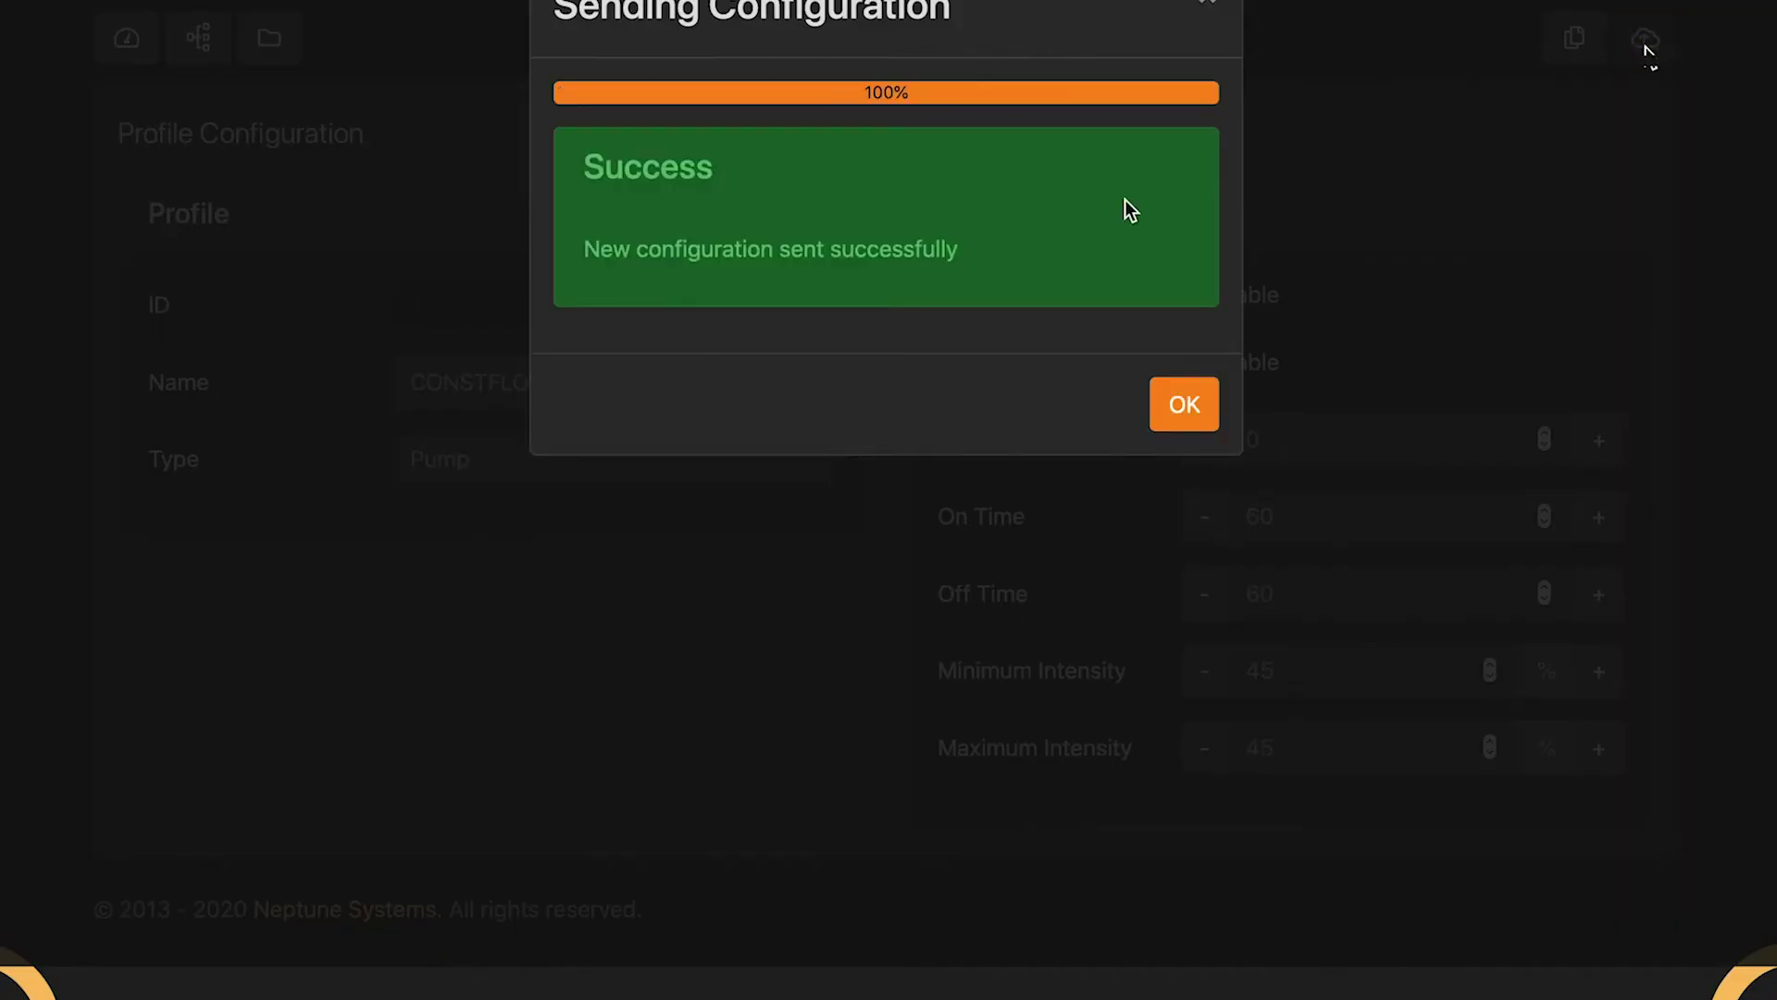
Dismiss the upload success message and go back to the dashboard
left_click(1181, 402)
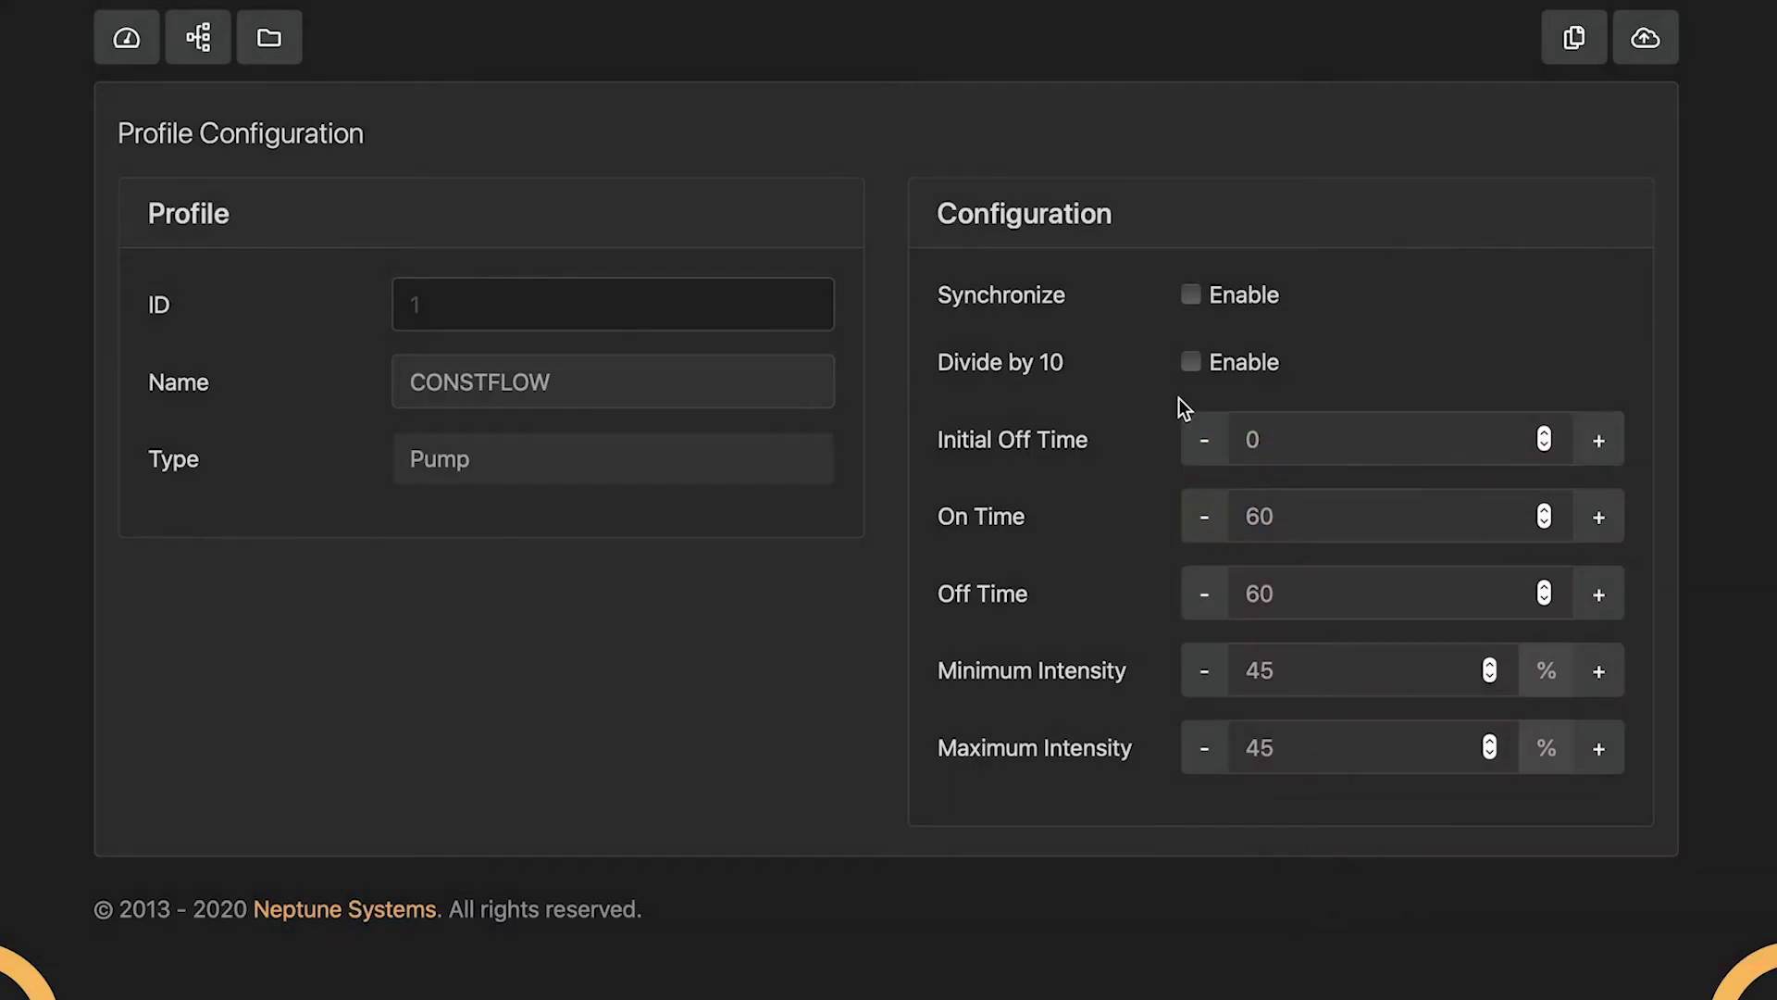
left_click(130, 41)
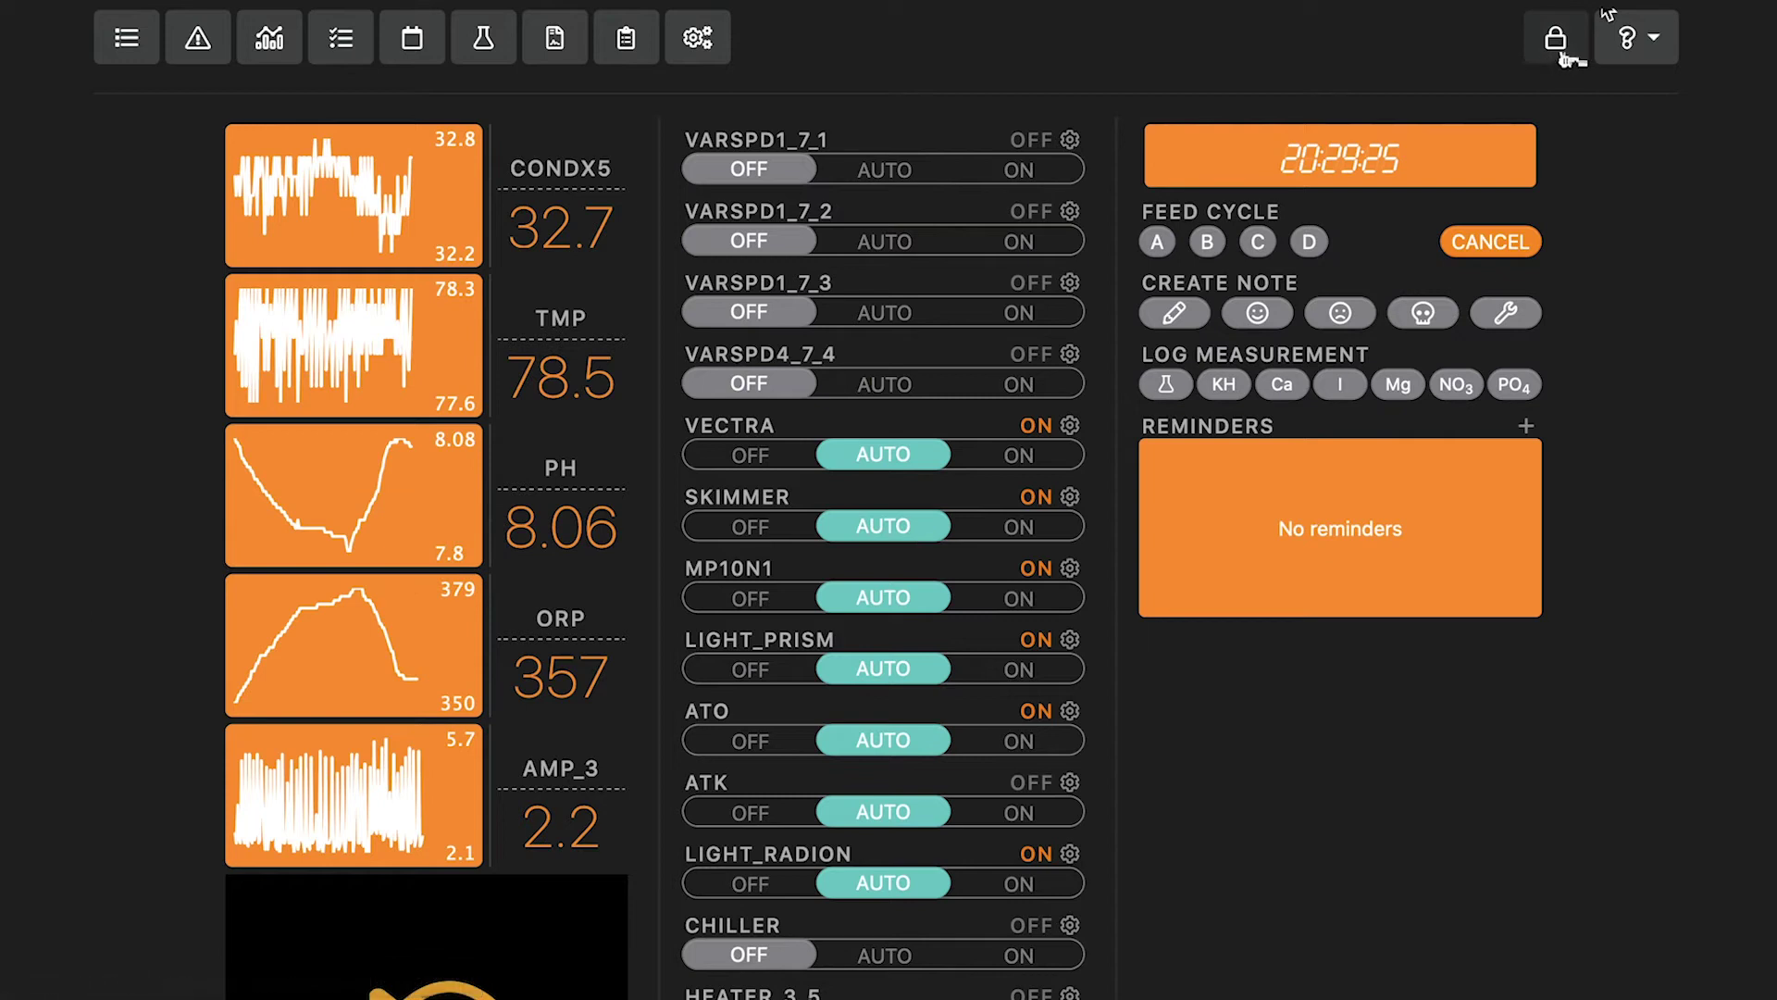
Unlock the dashboard layout for editing, then lock it again
left_click(1561, 54)
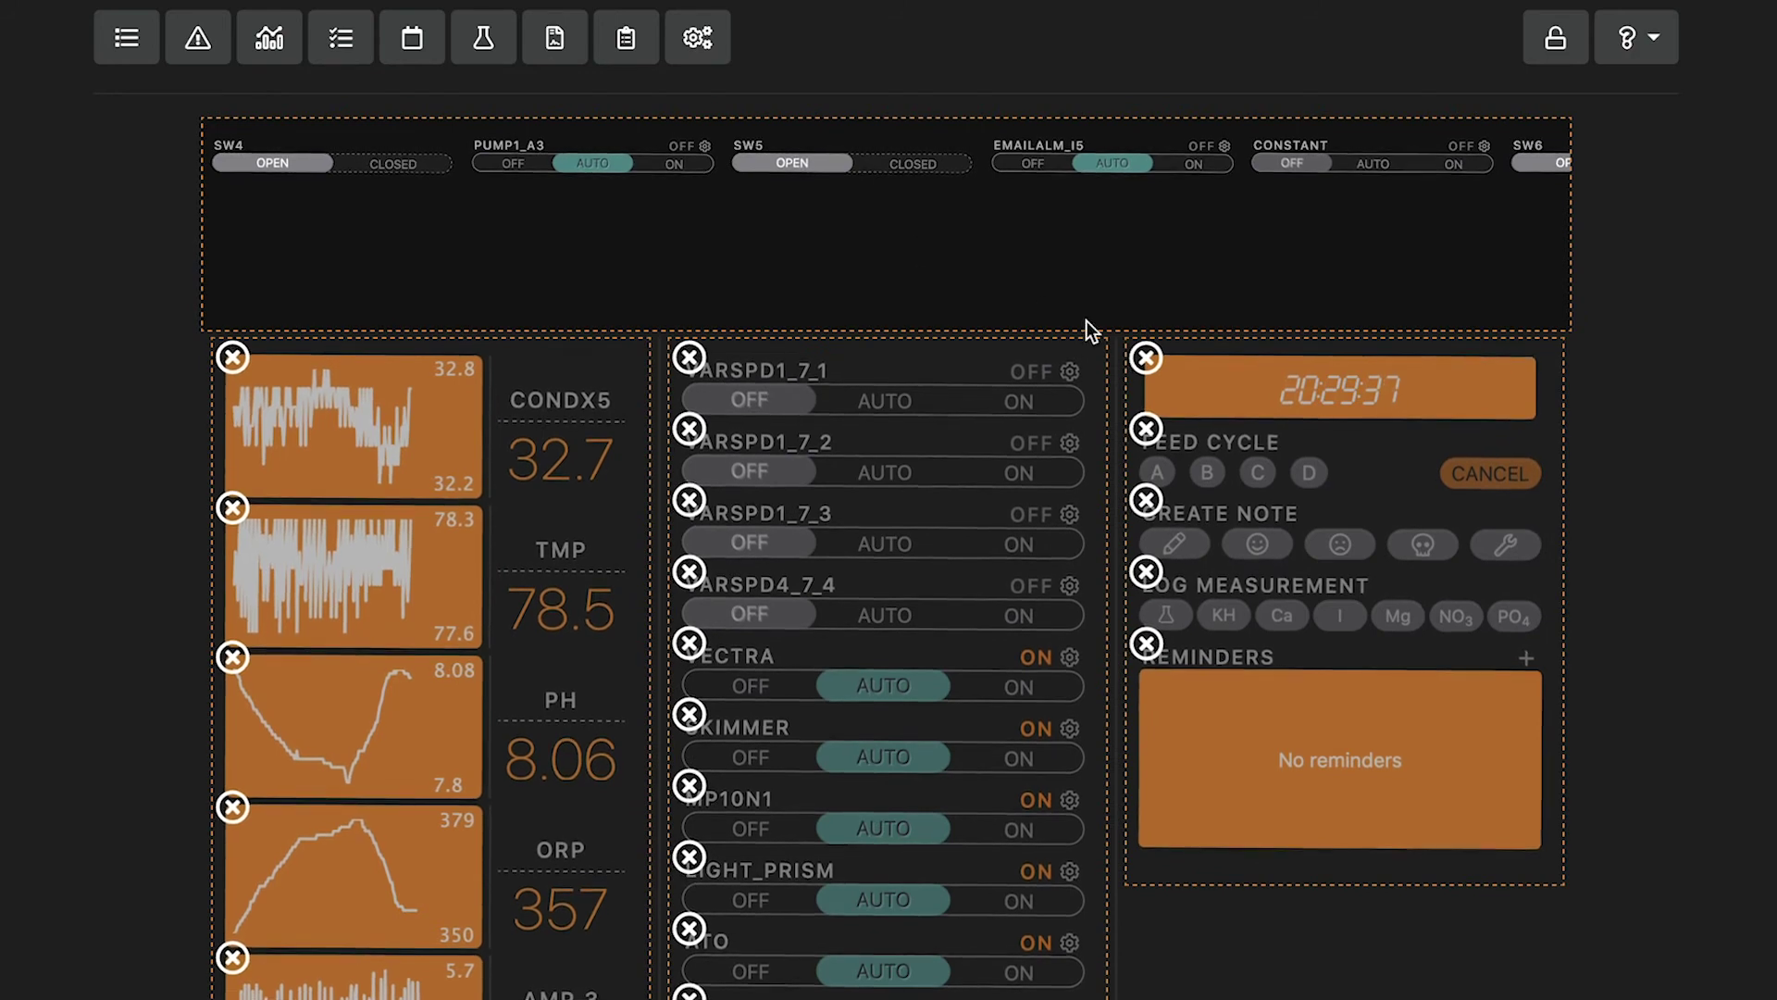
left_click(1585, 39)
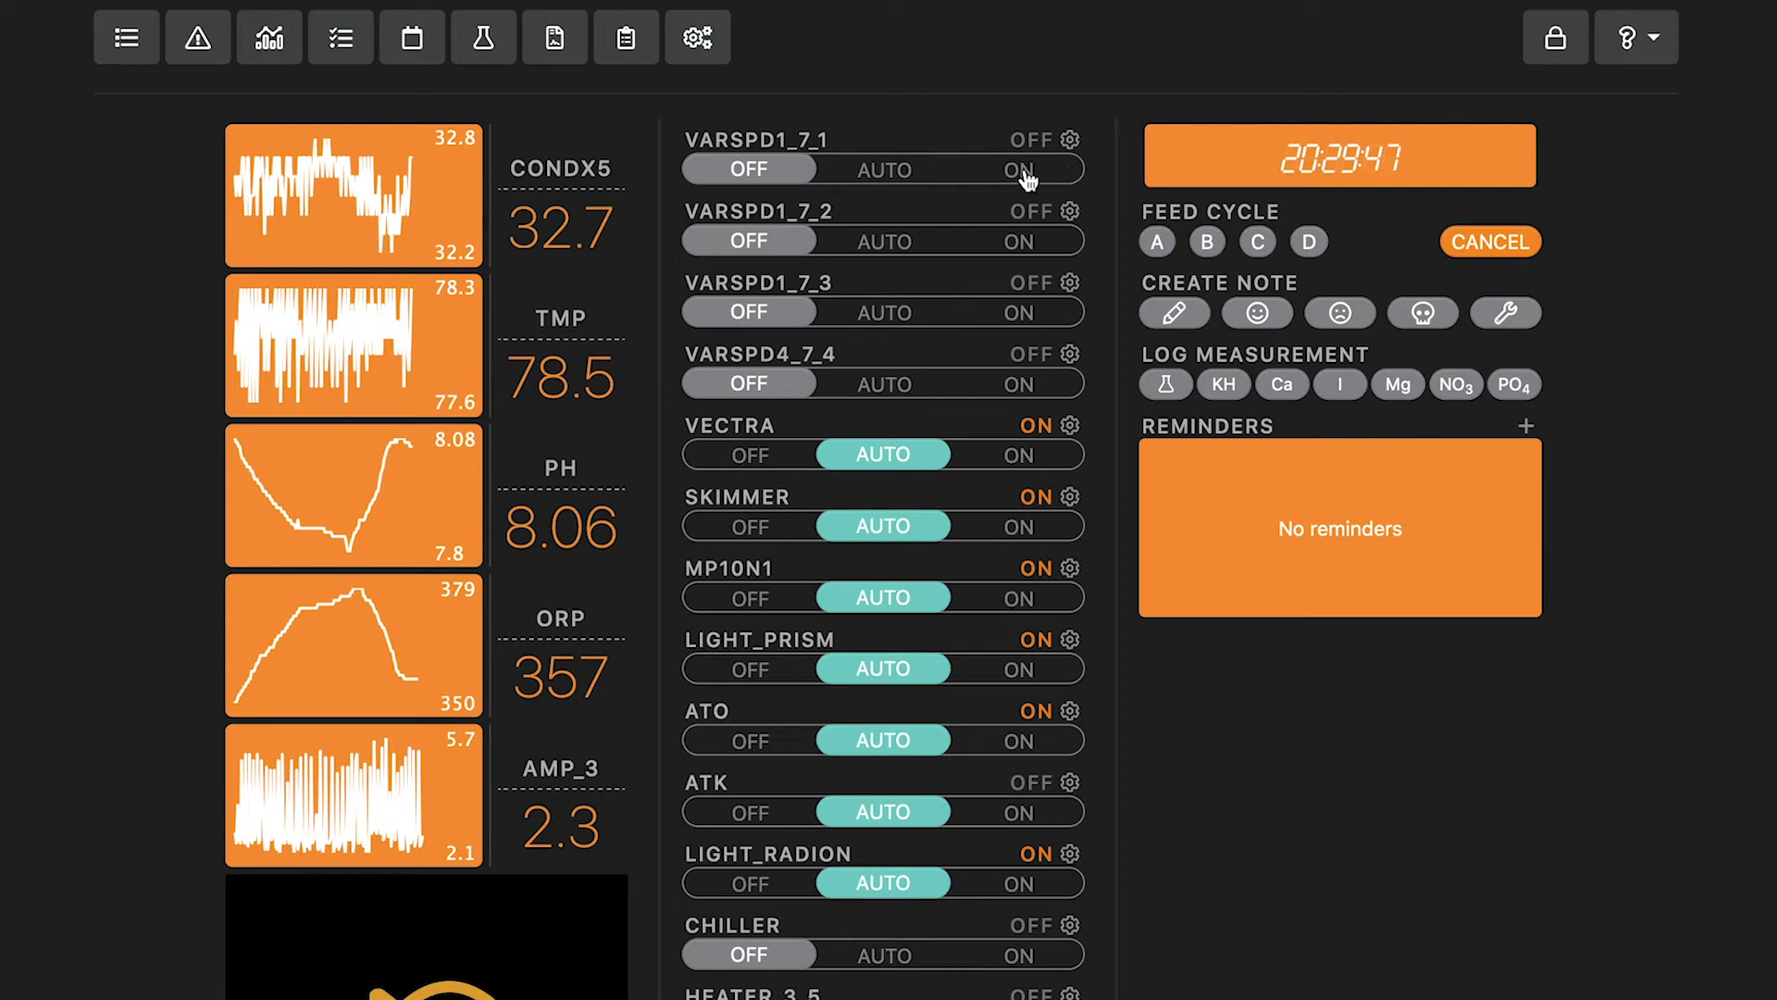
Test VARSPD1_7_1, 7_2, 7_3 and VARSPD4_7_4 ON then OFF, then open VARSPD1_7_2's settings
left_click(1020, 170)
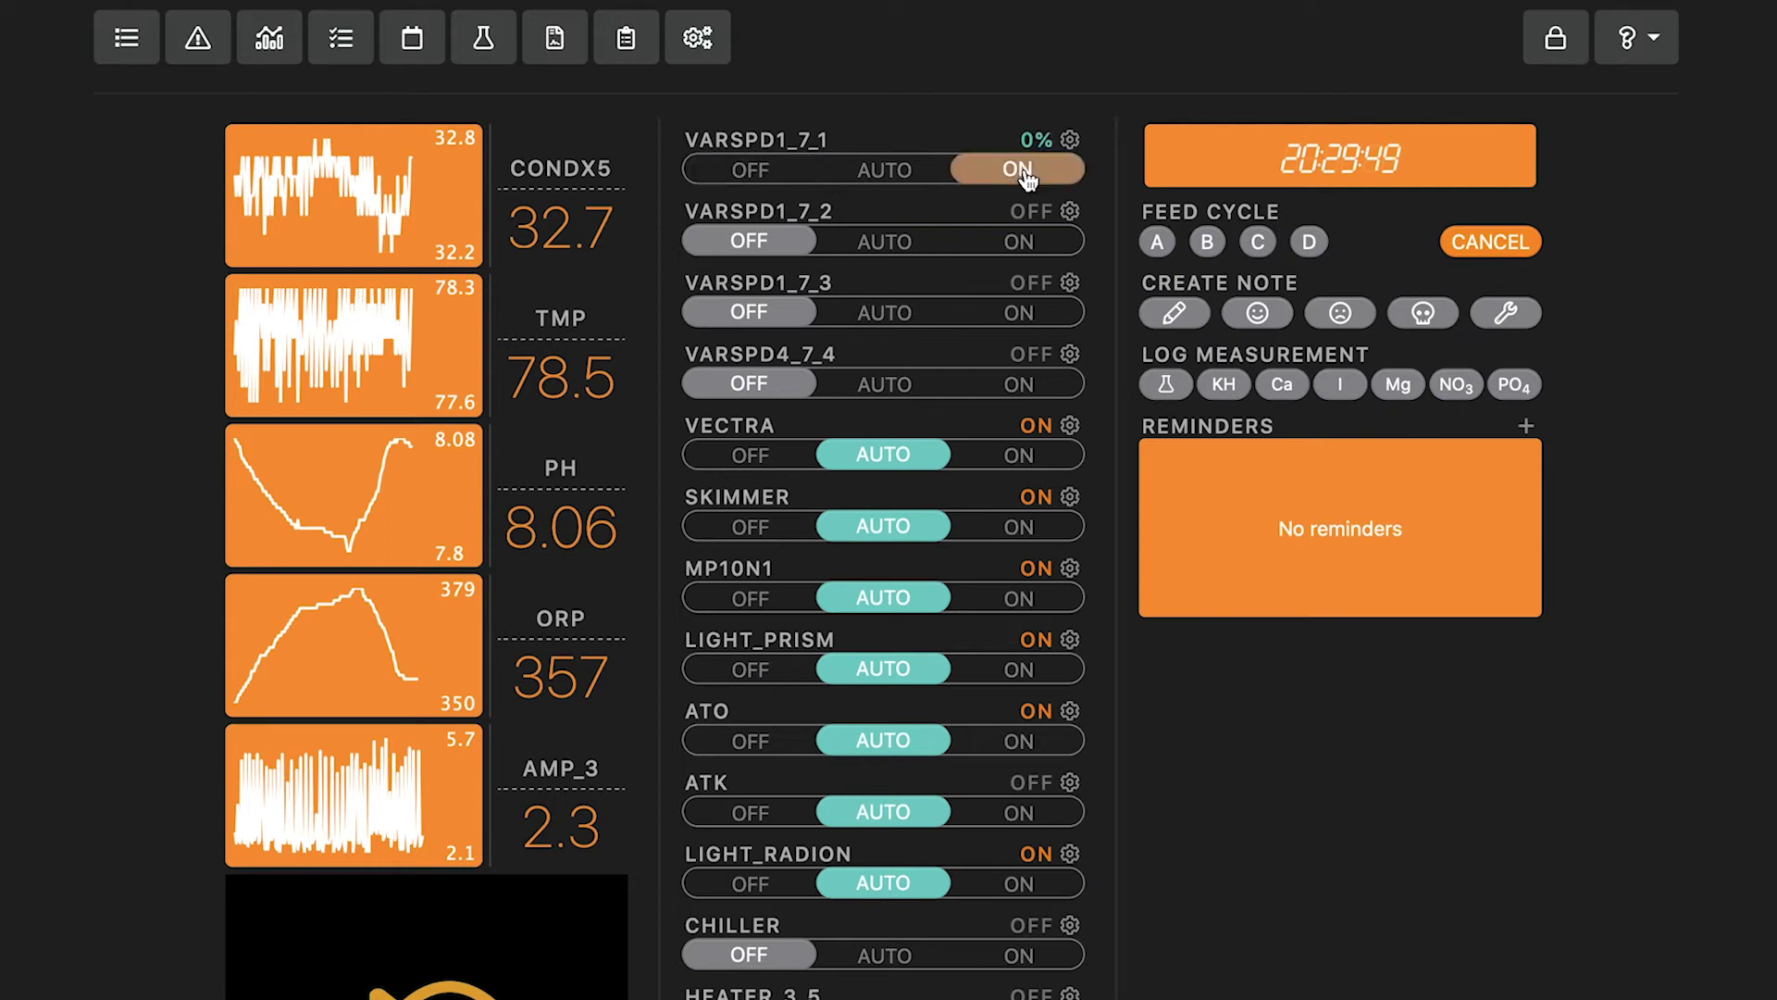
left_click(782, 174)
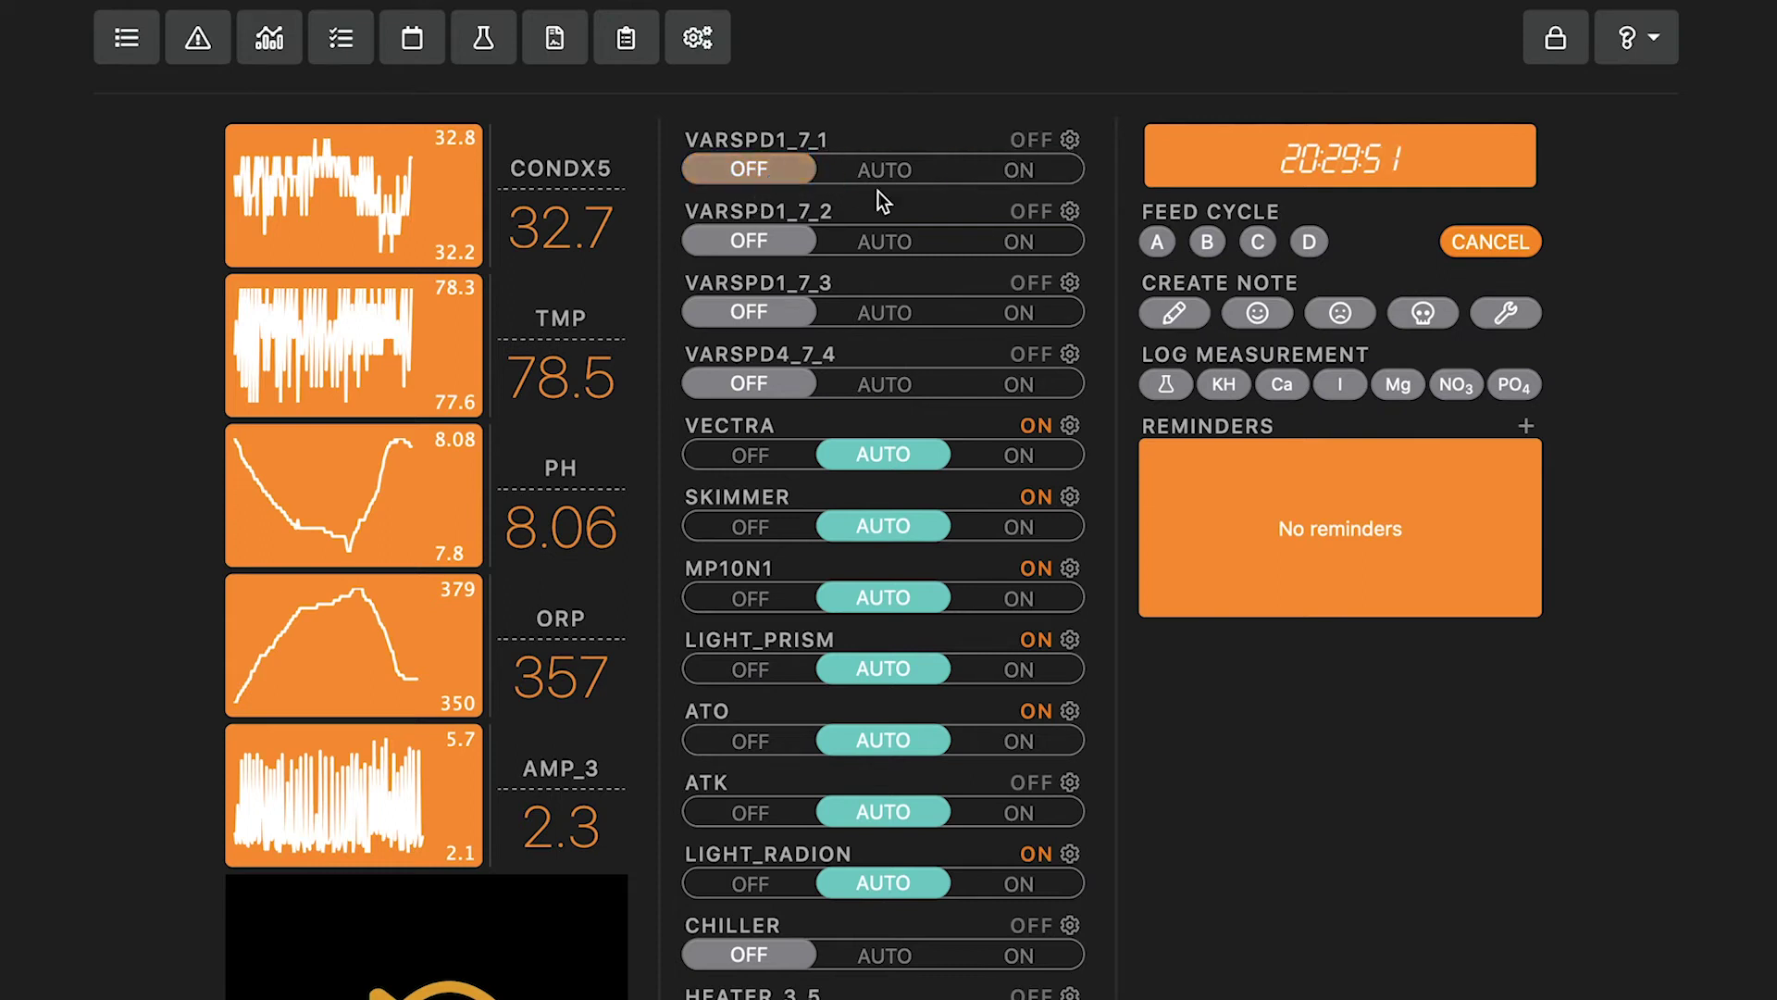
left_click(1041, 242)
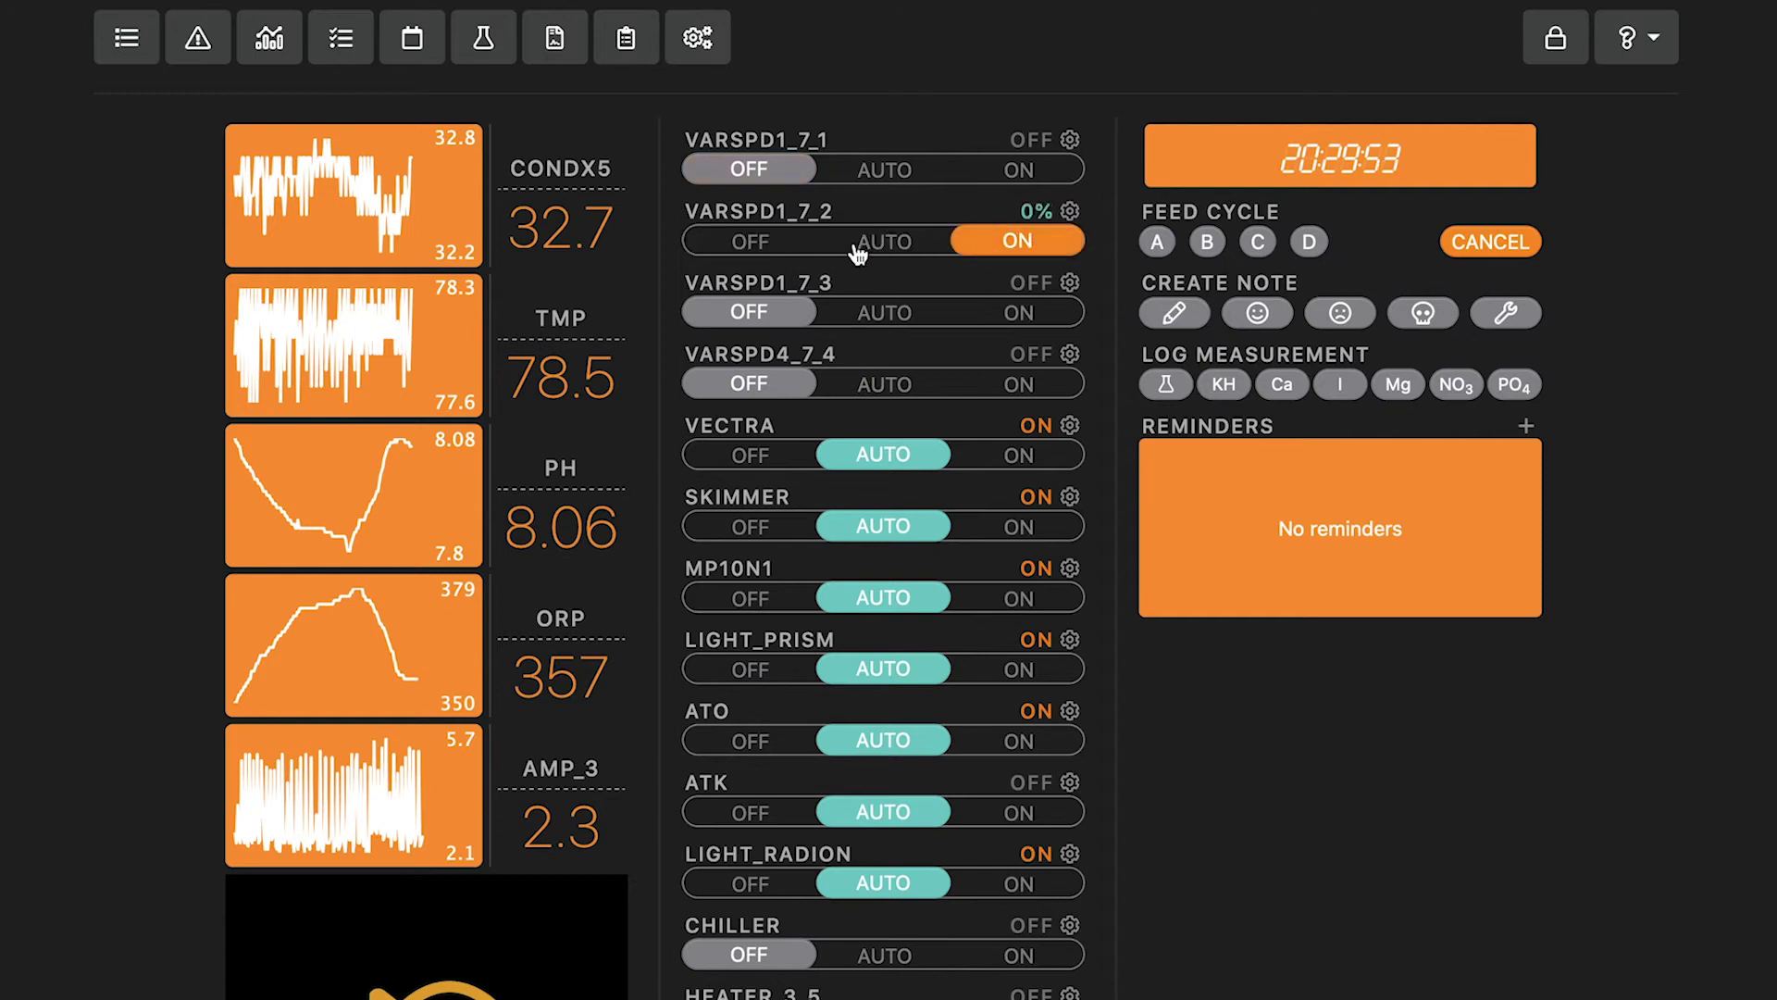
left_click(785, 241)
left_click(1034, 317)
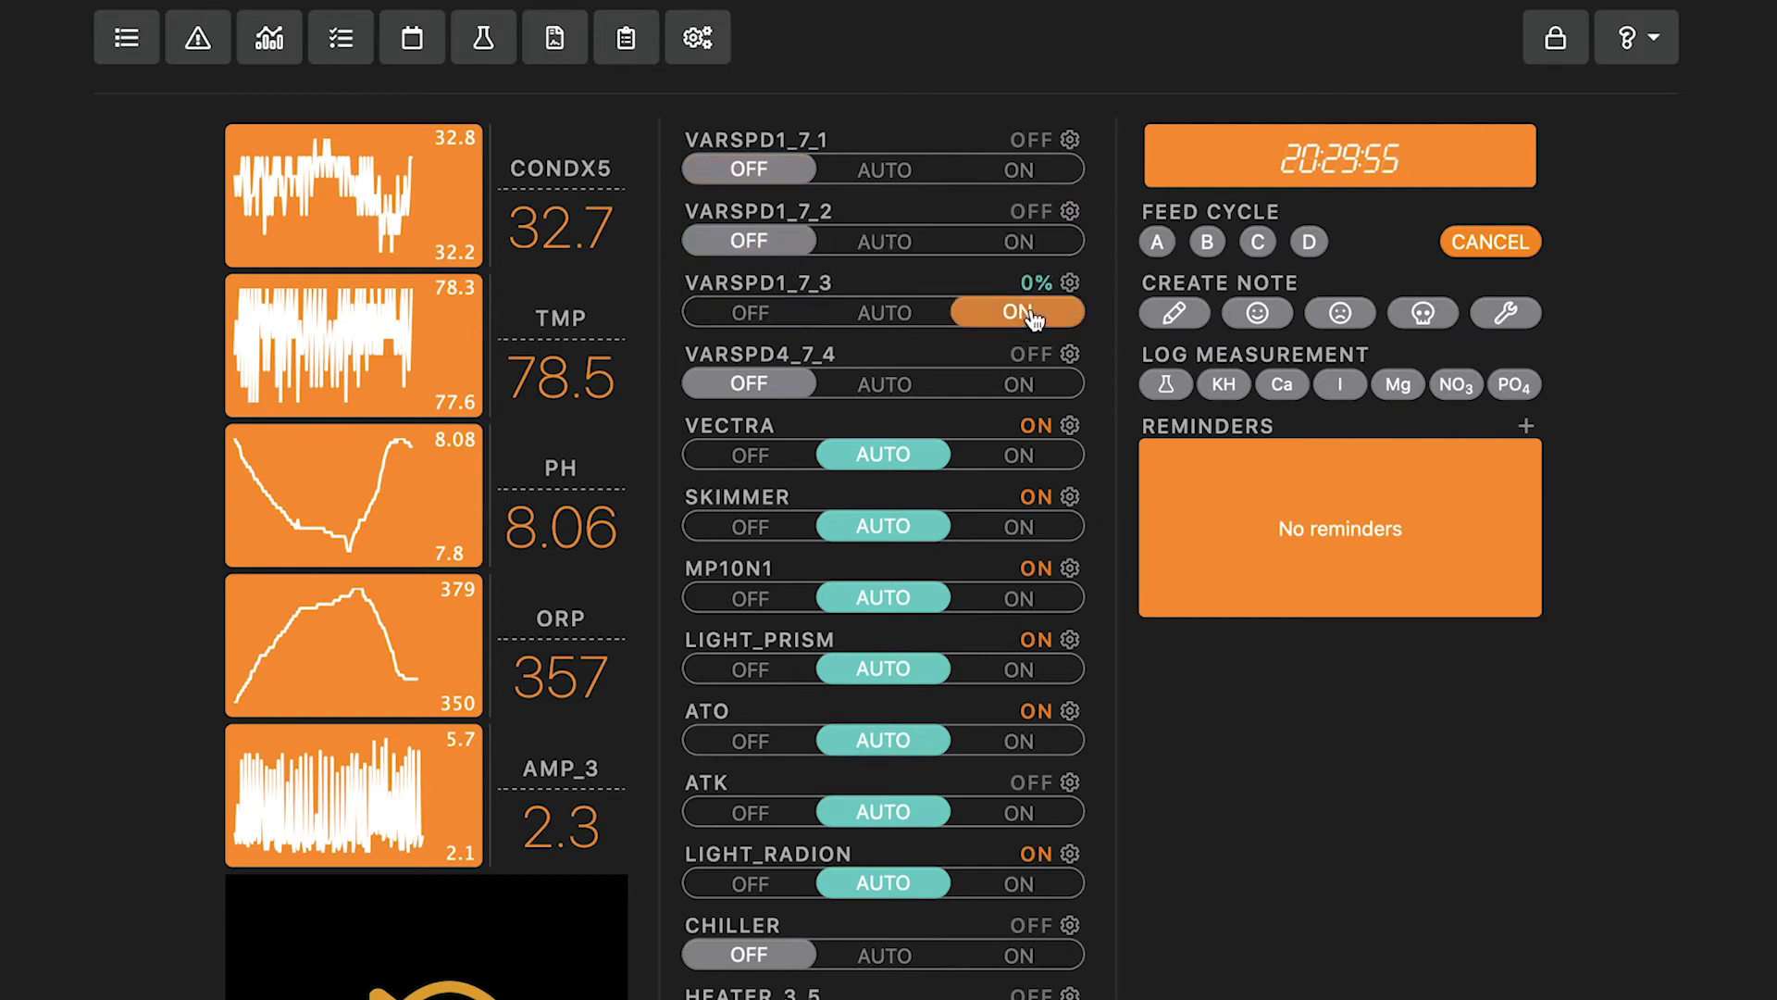
left_click(758, 313)
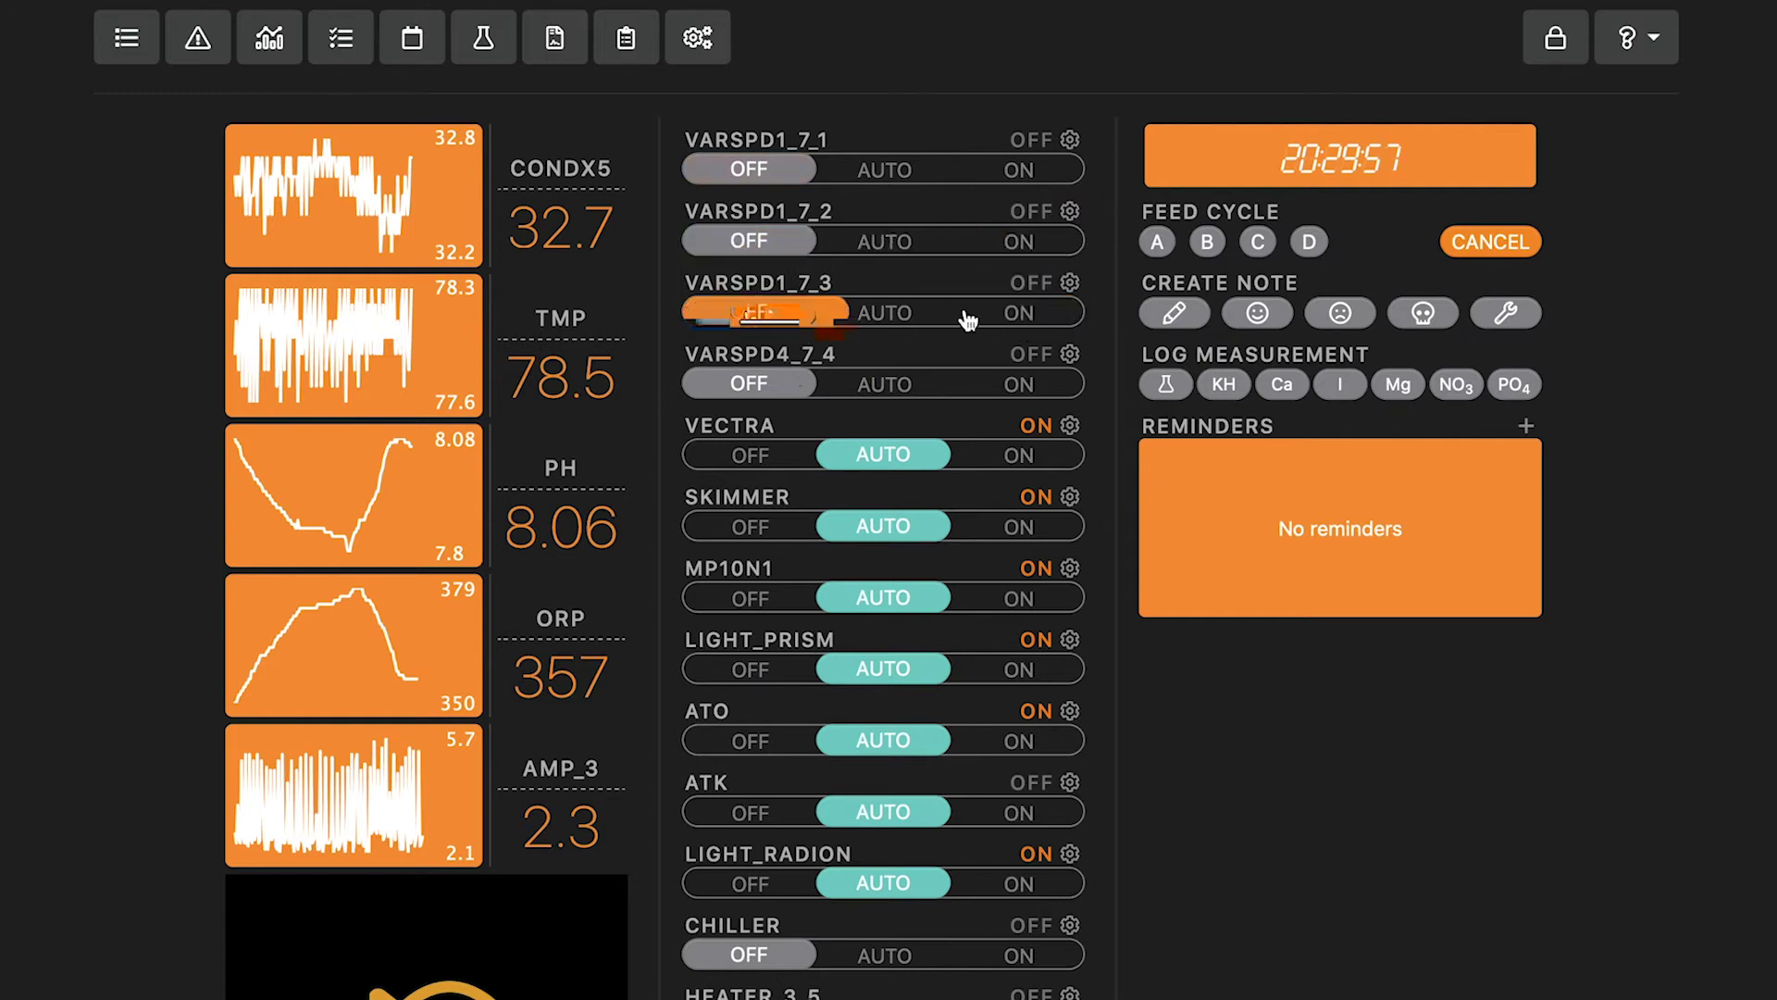
left_click(1021, 384)
left_click(753, 389)
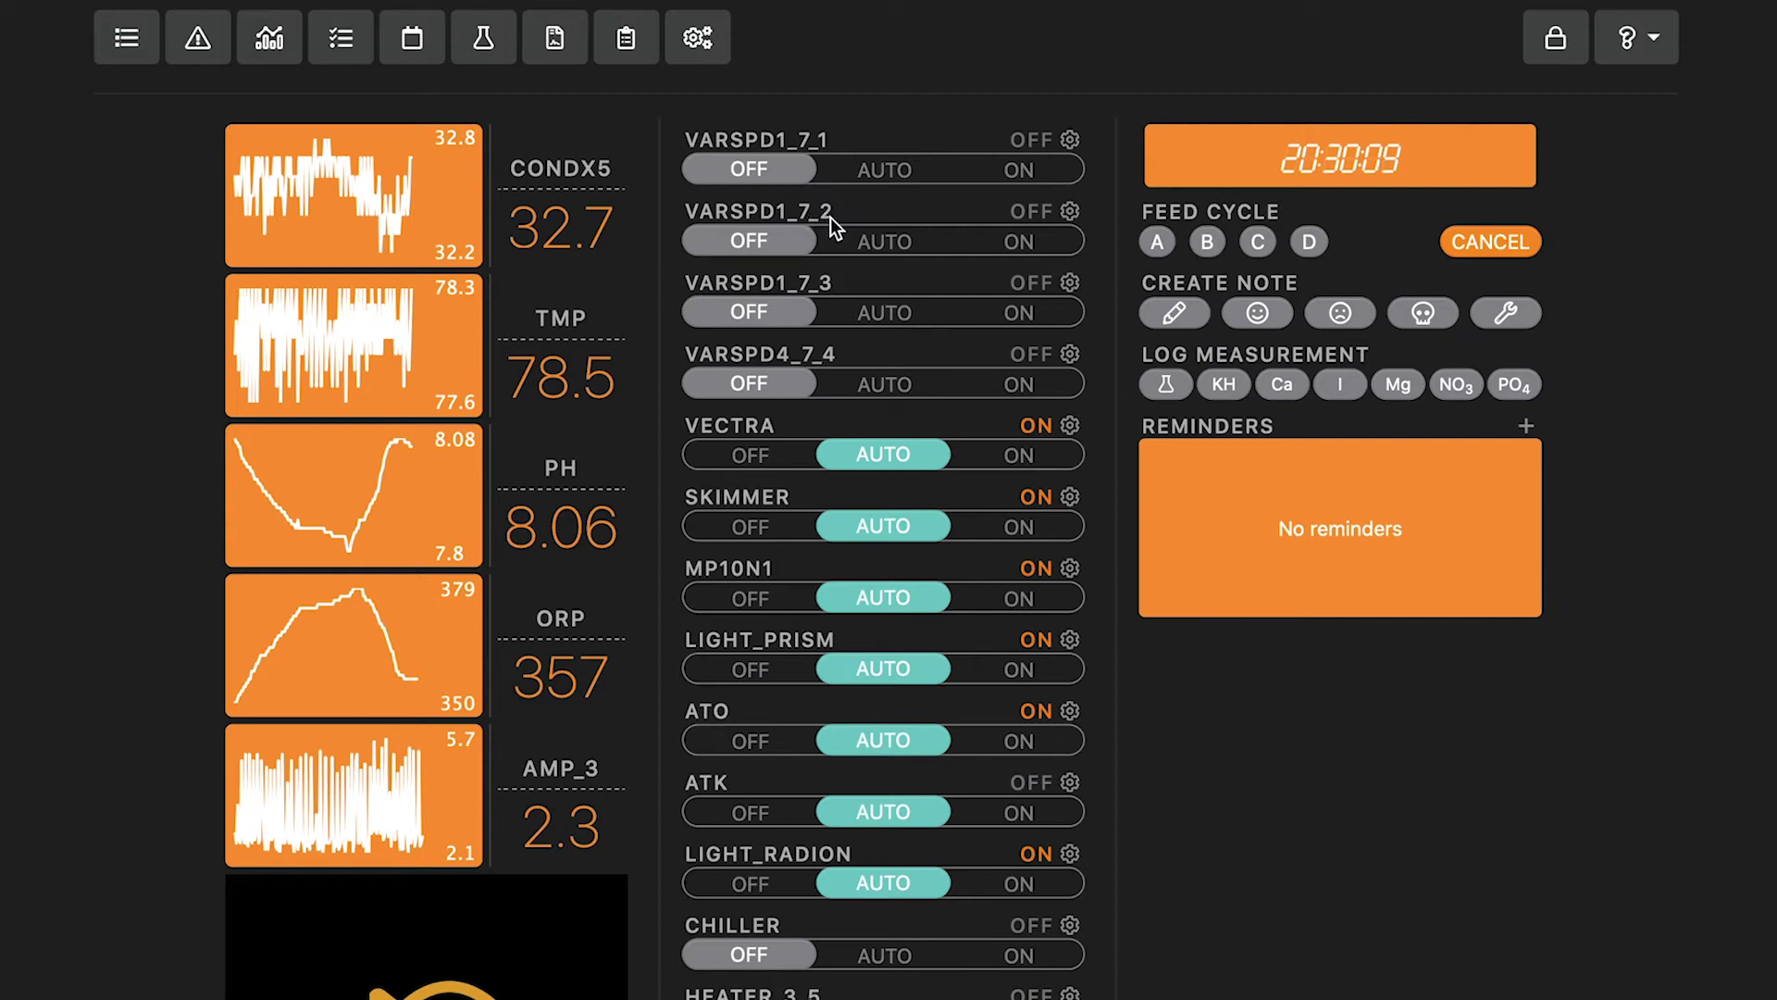
left_click(1071, 213)
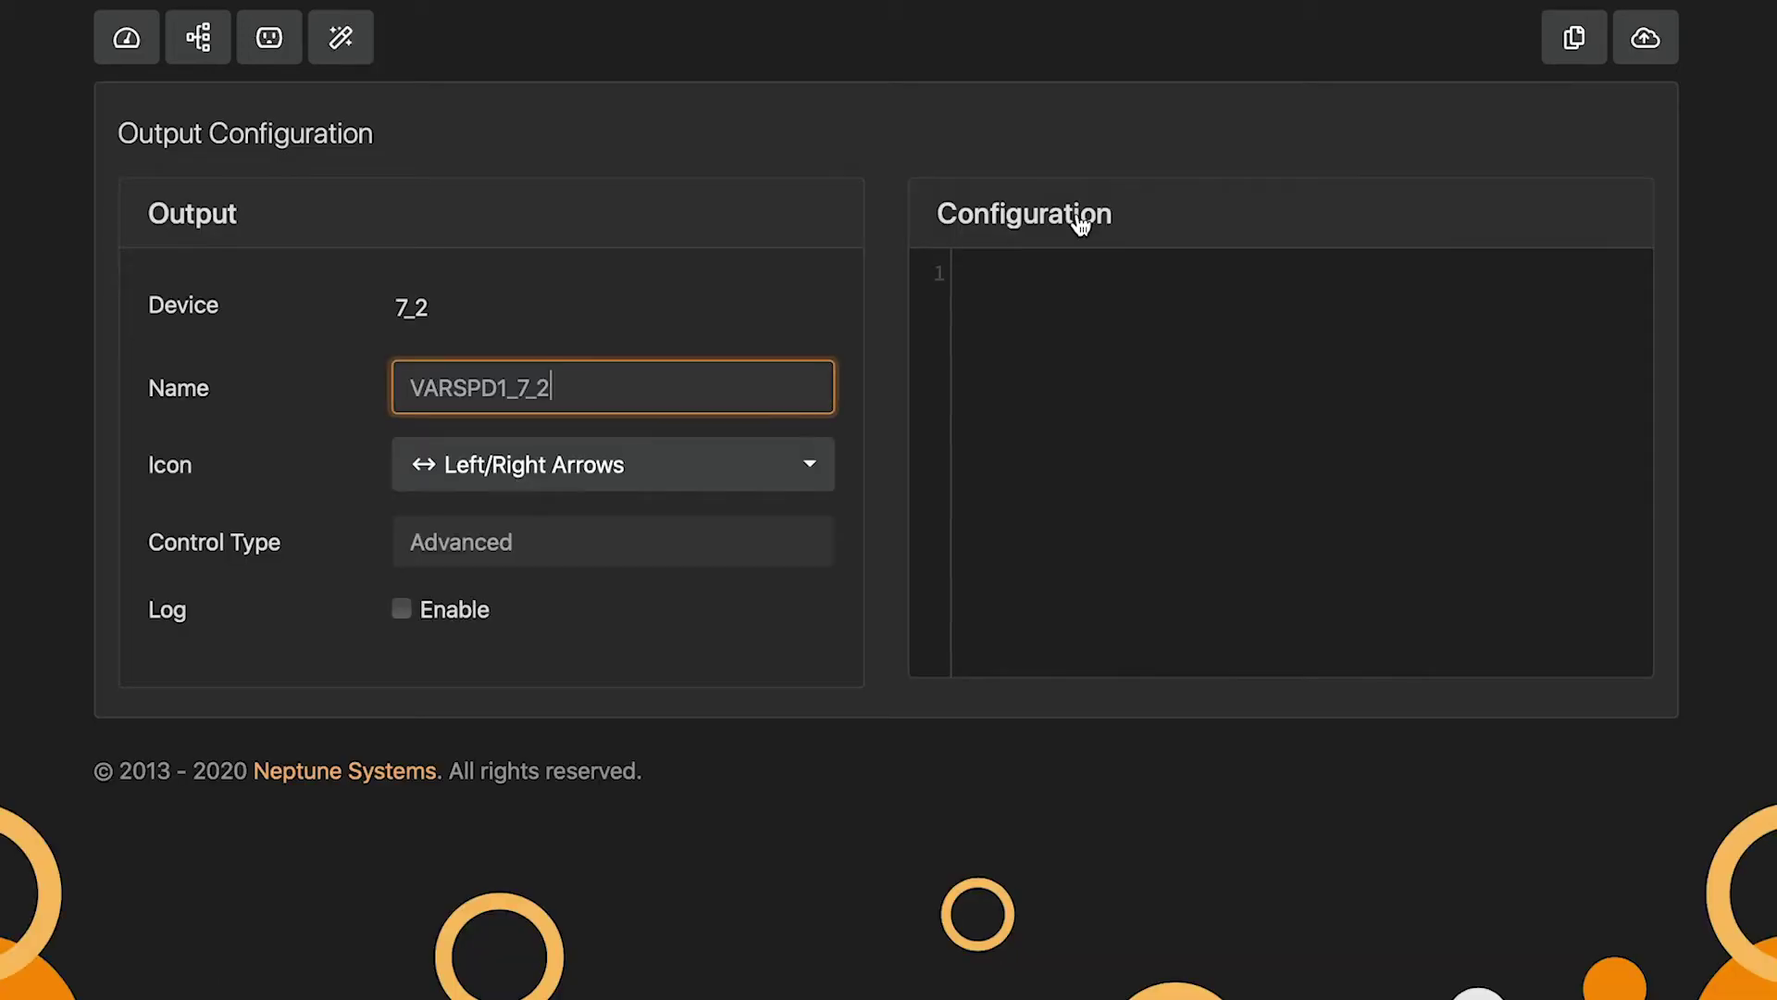
Rename the output to SKIMMERCTRL and write line 1: 'If Time 00:01 to 23:59 Then CONSTFLOW'
double_click(599, 393)
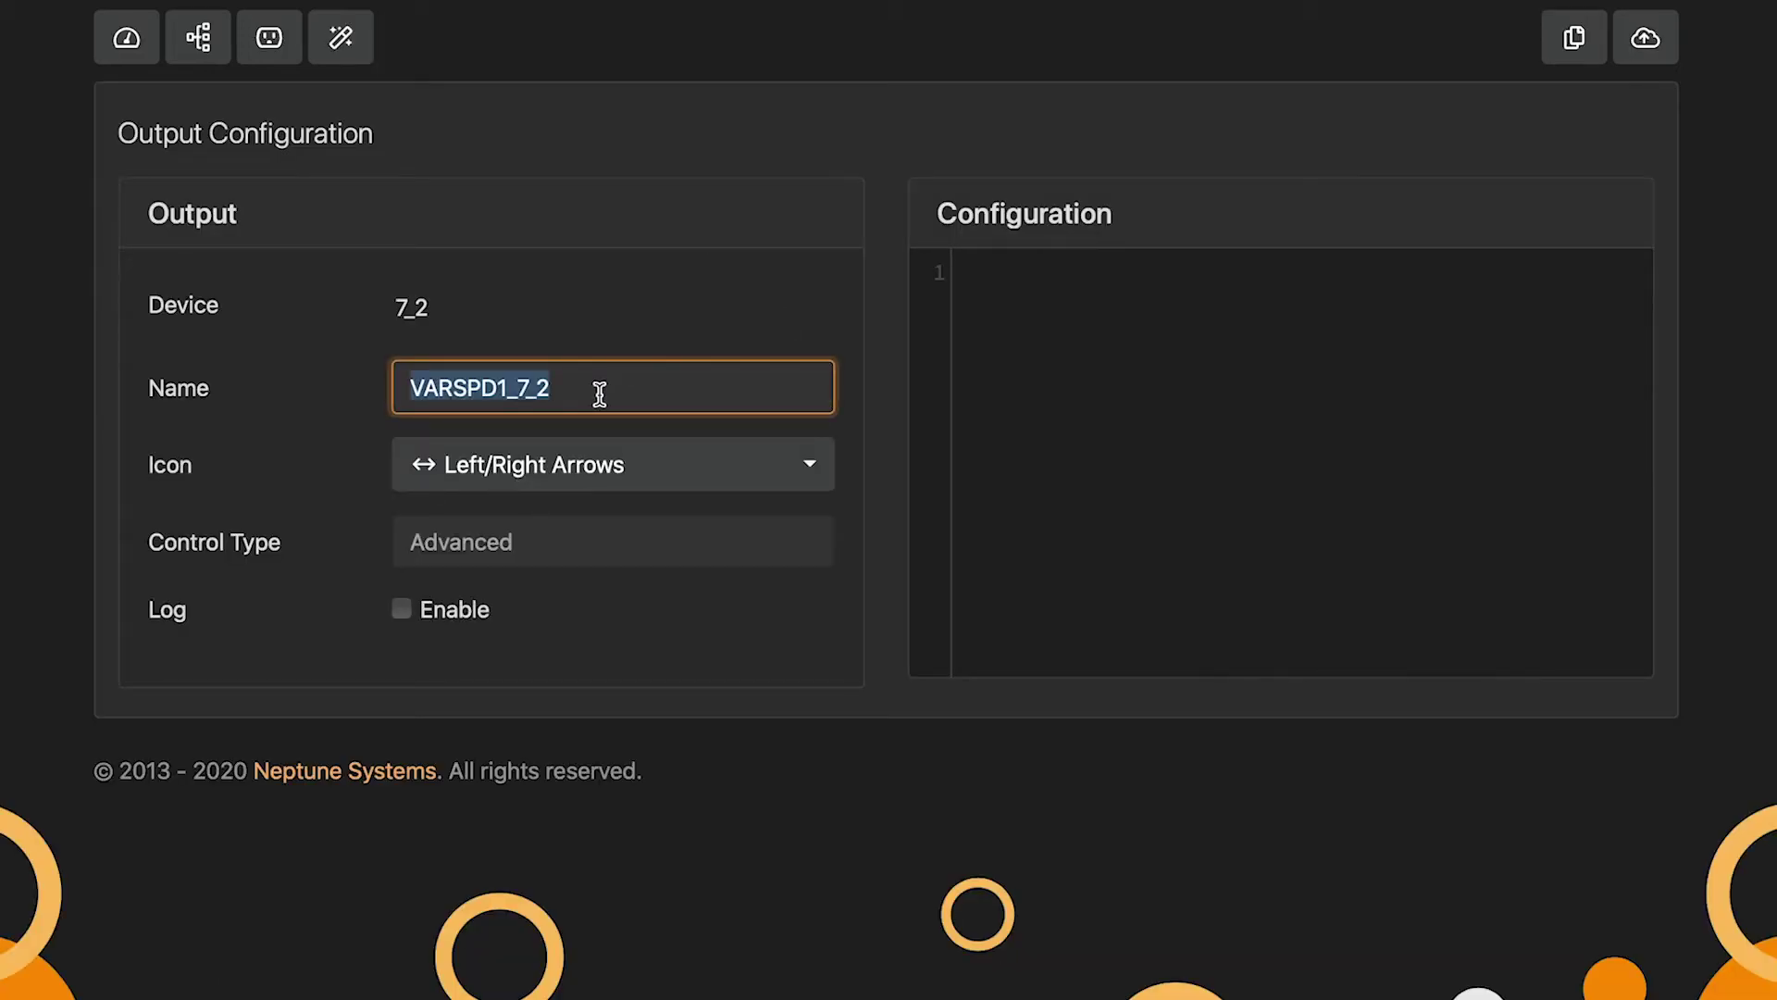
type("SKIMMER")
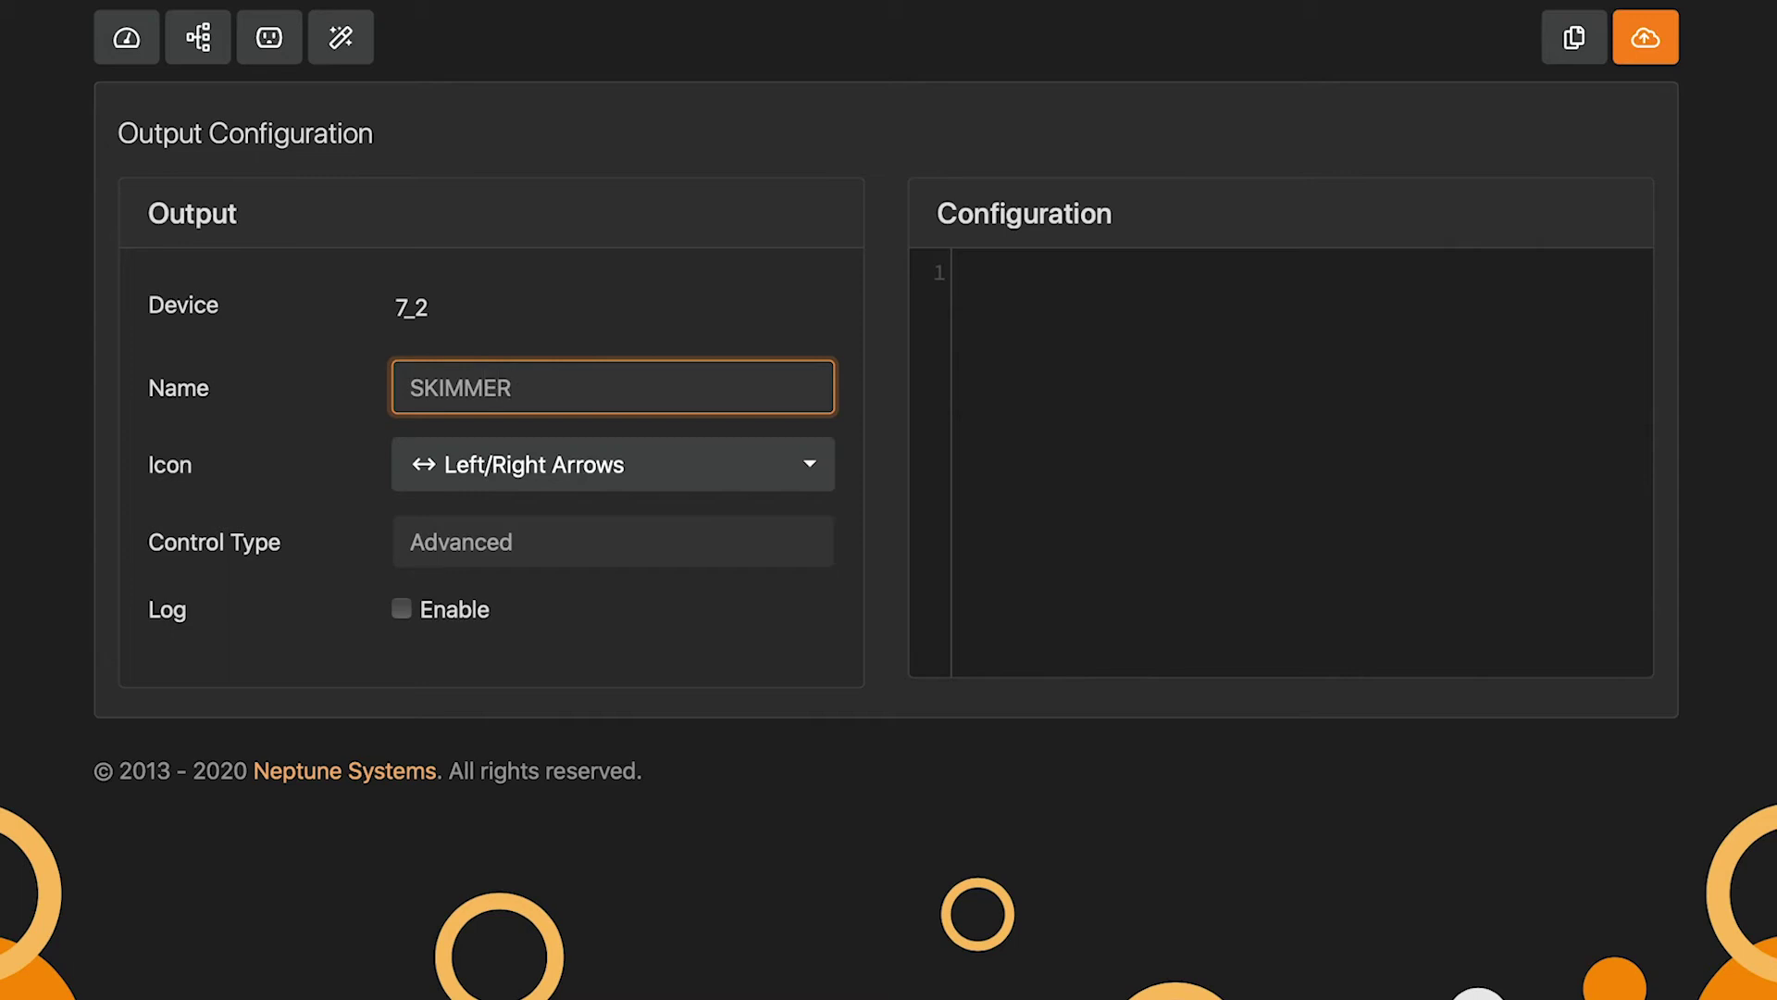
type("CTRL")
left_click(1195, 387)
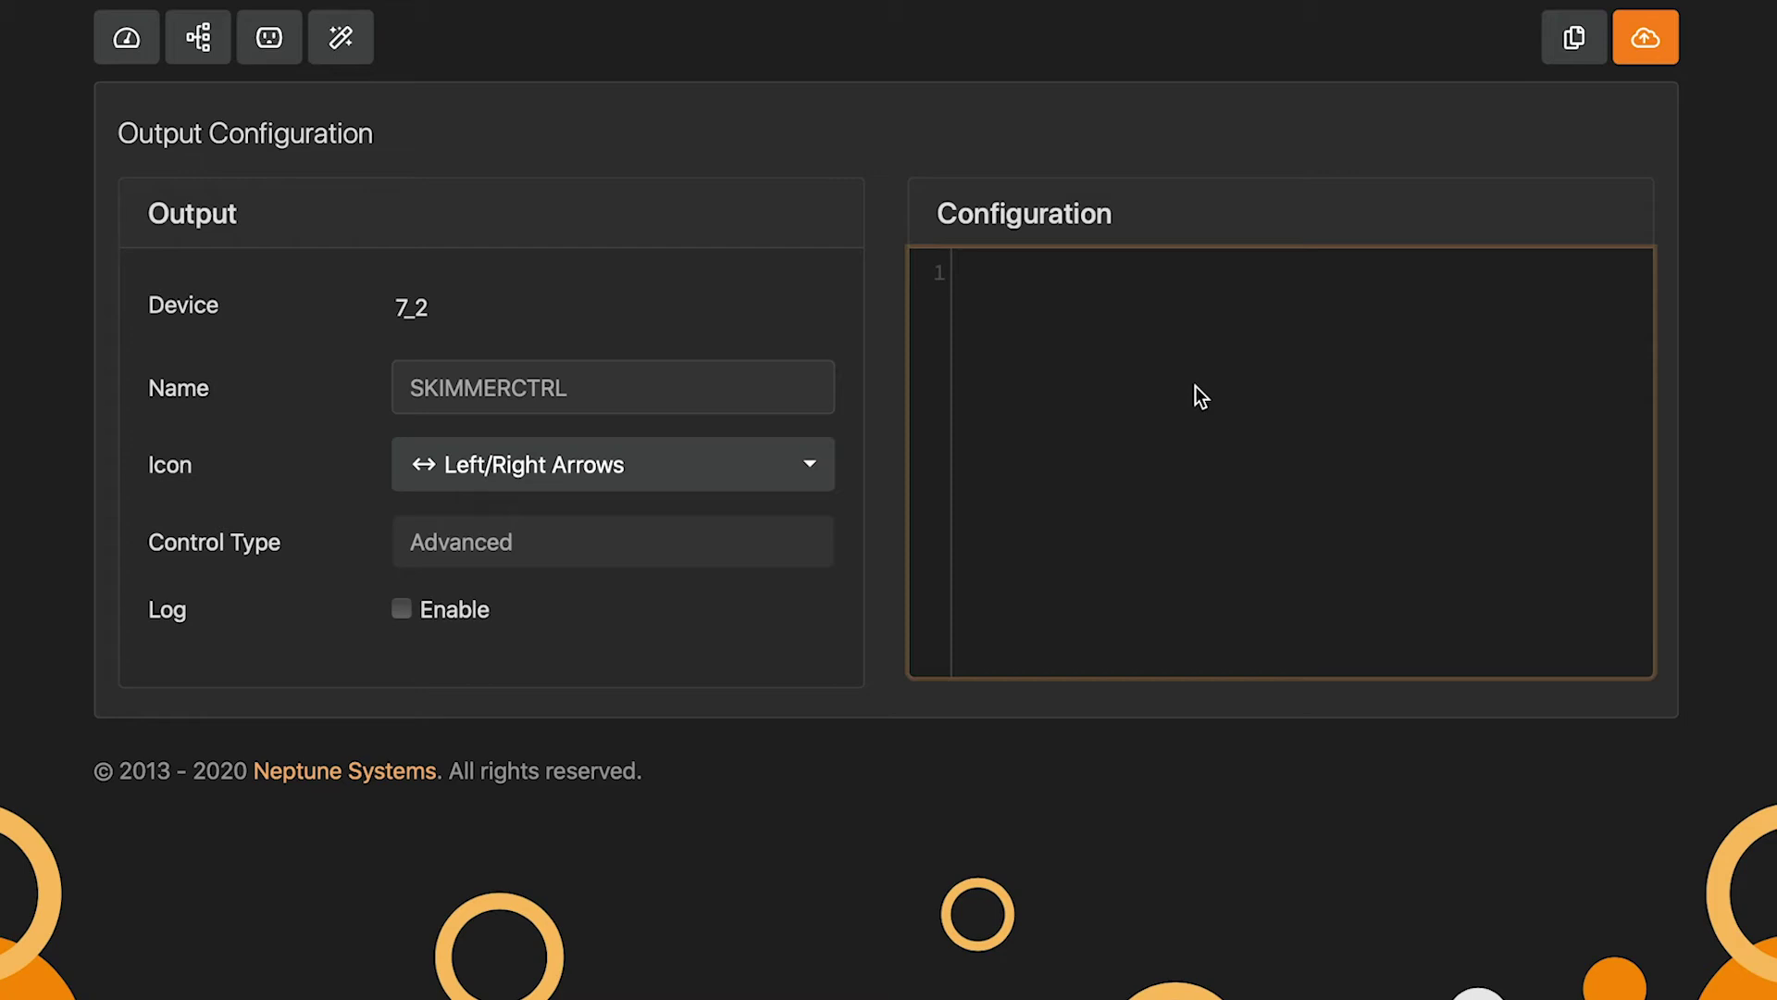
type("If Time 00 01")
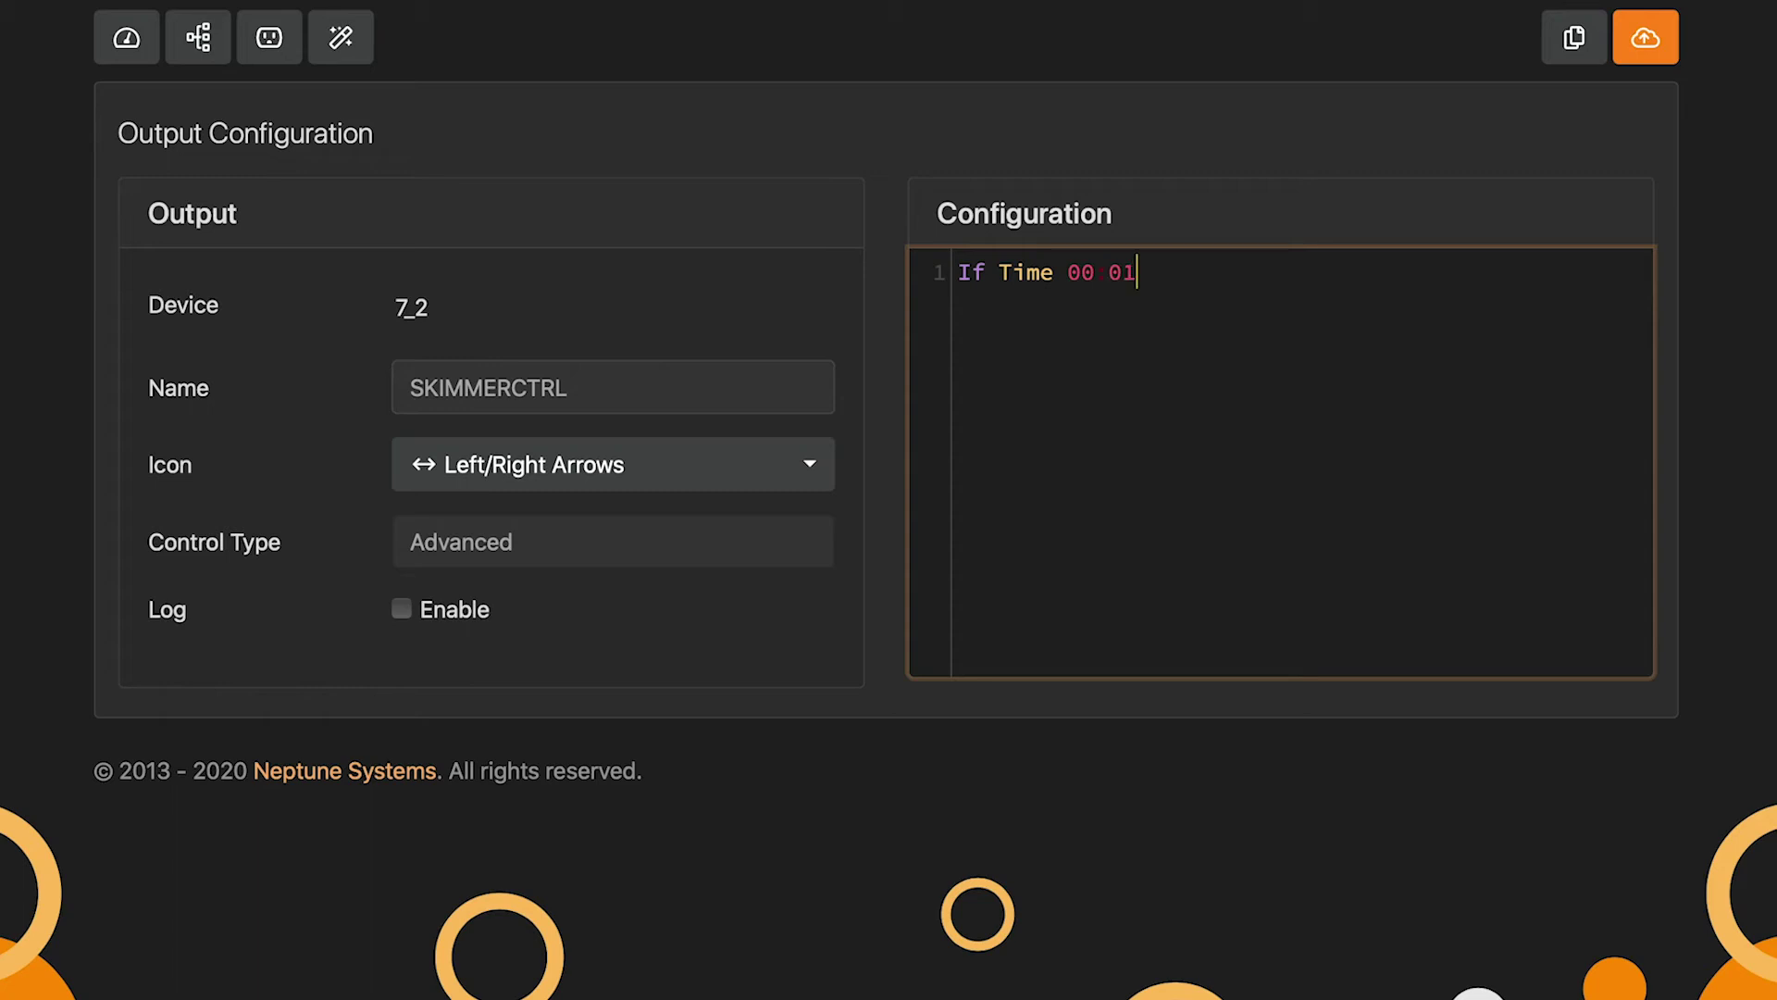
type(" to 23:59 Then ")
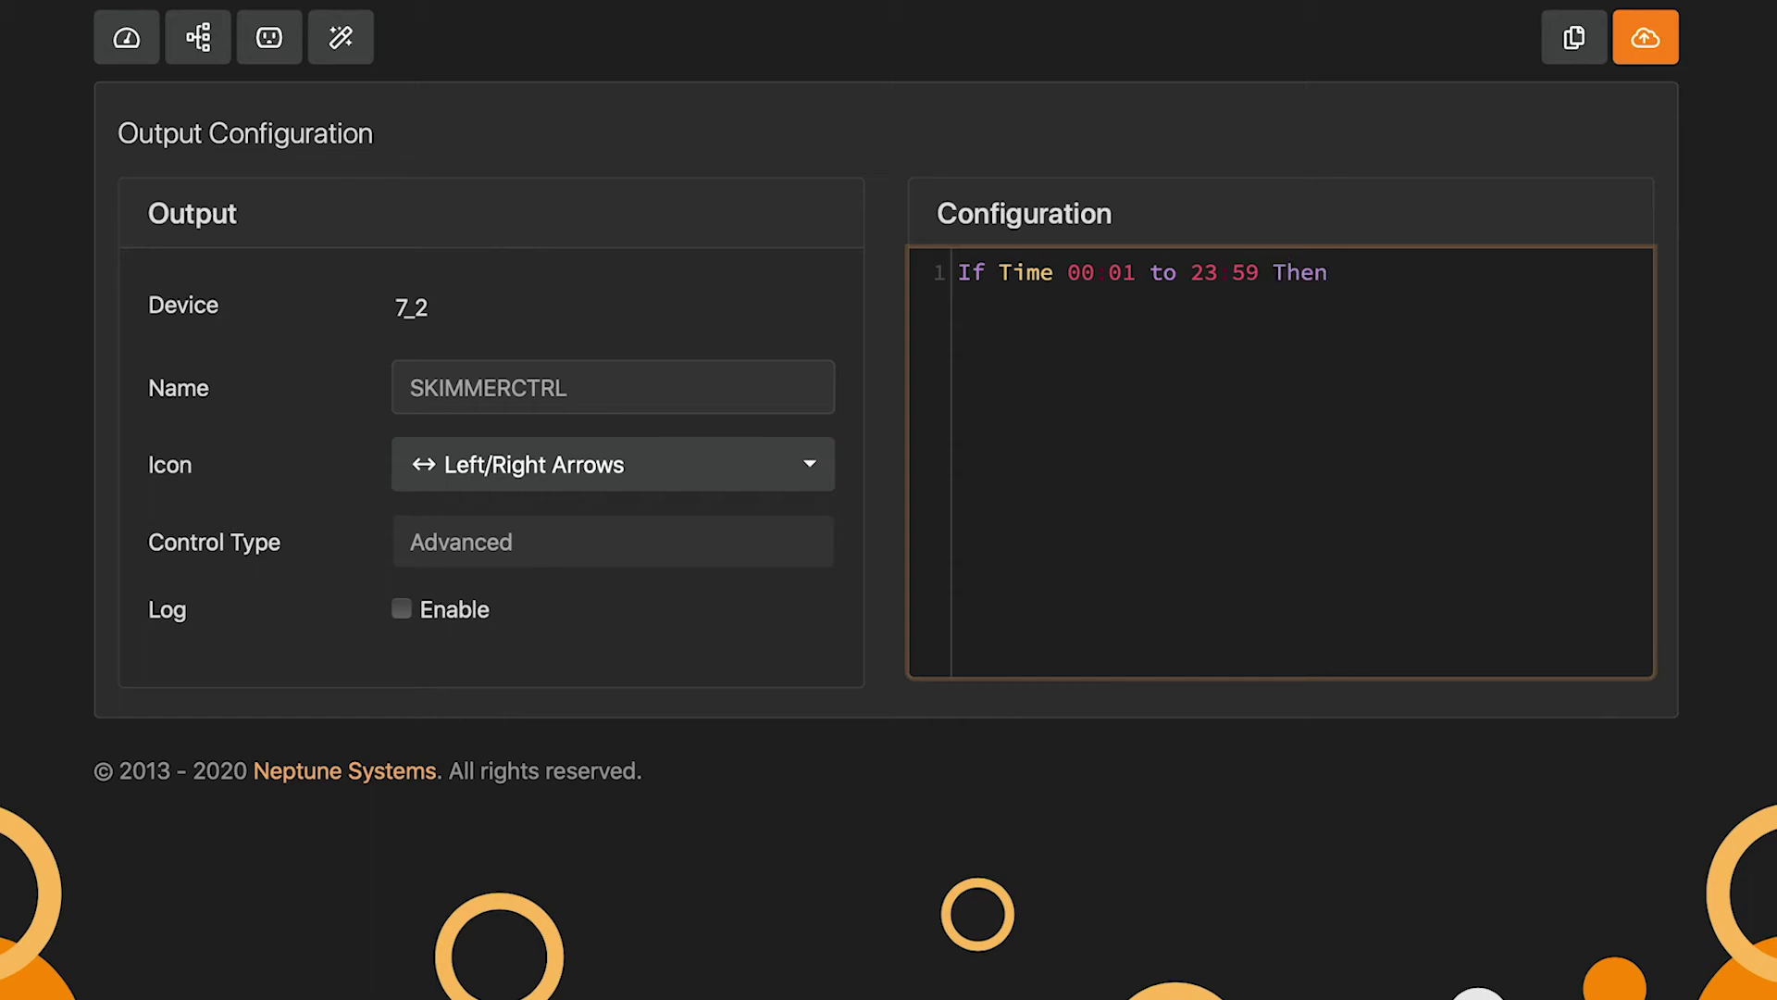
type("con")
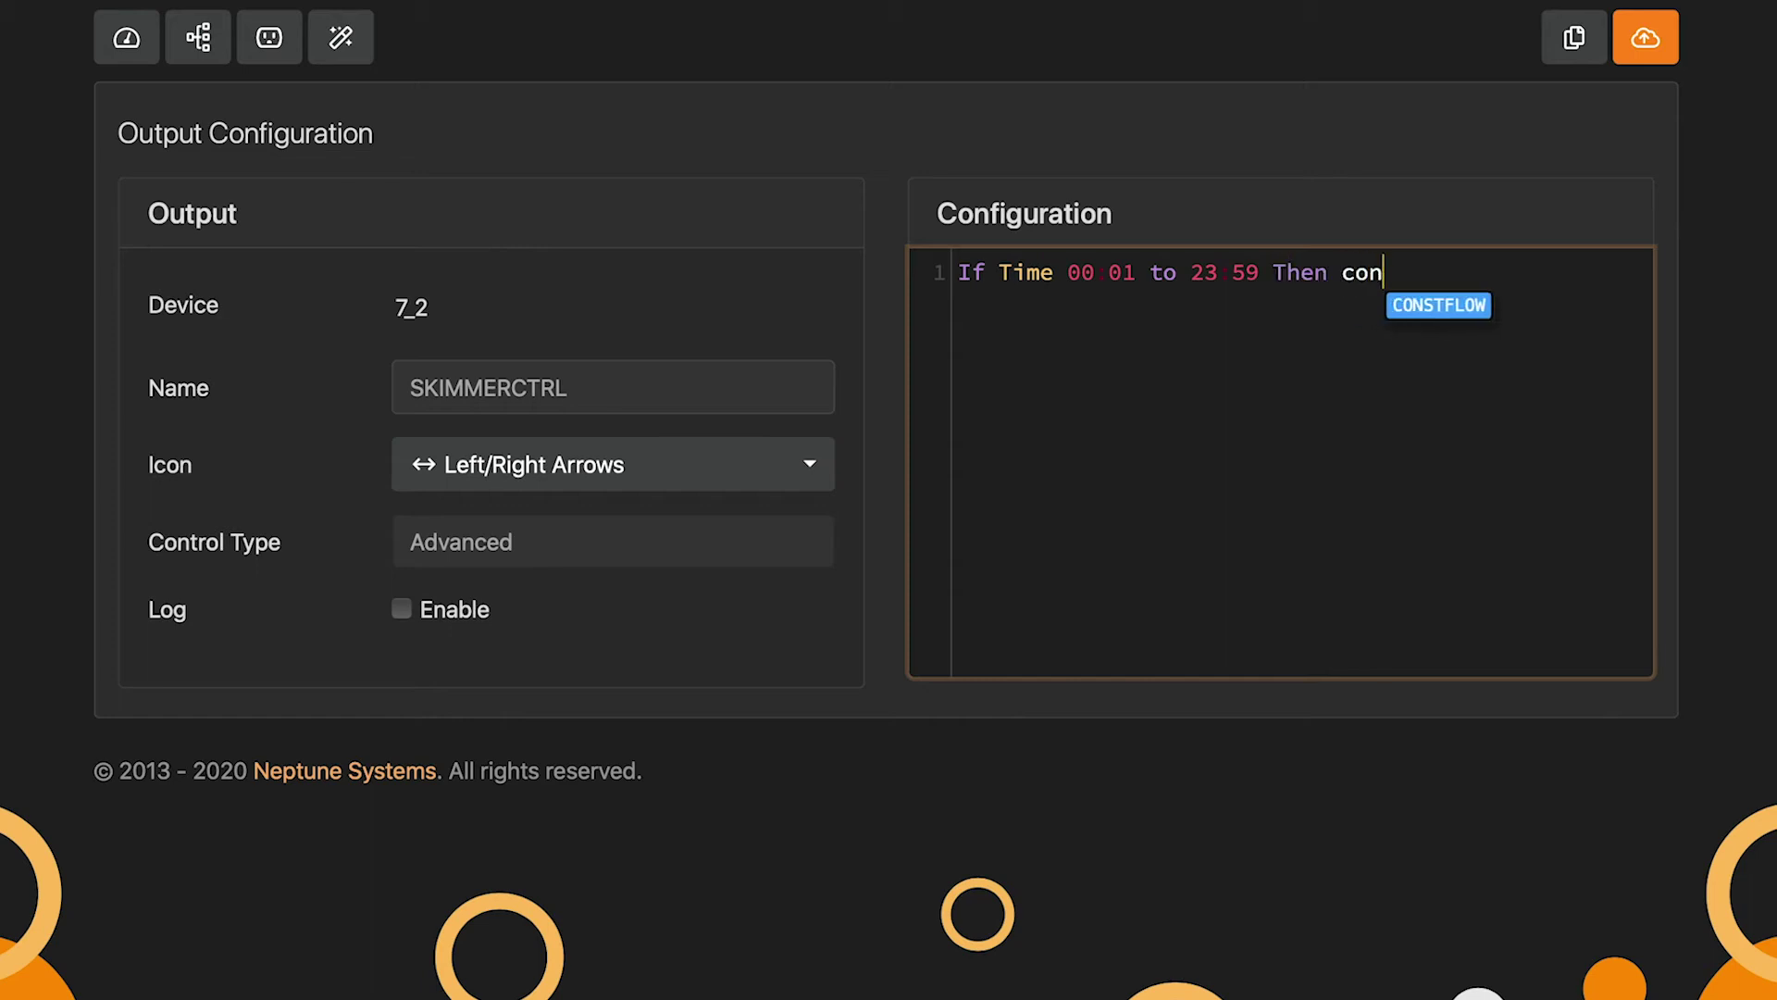
key("Return")
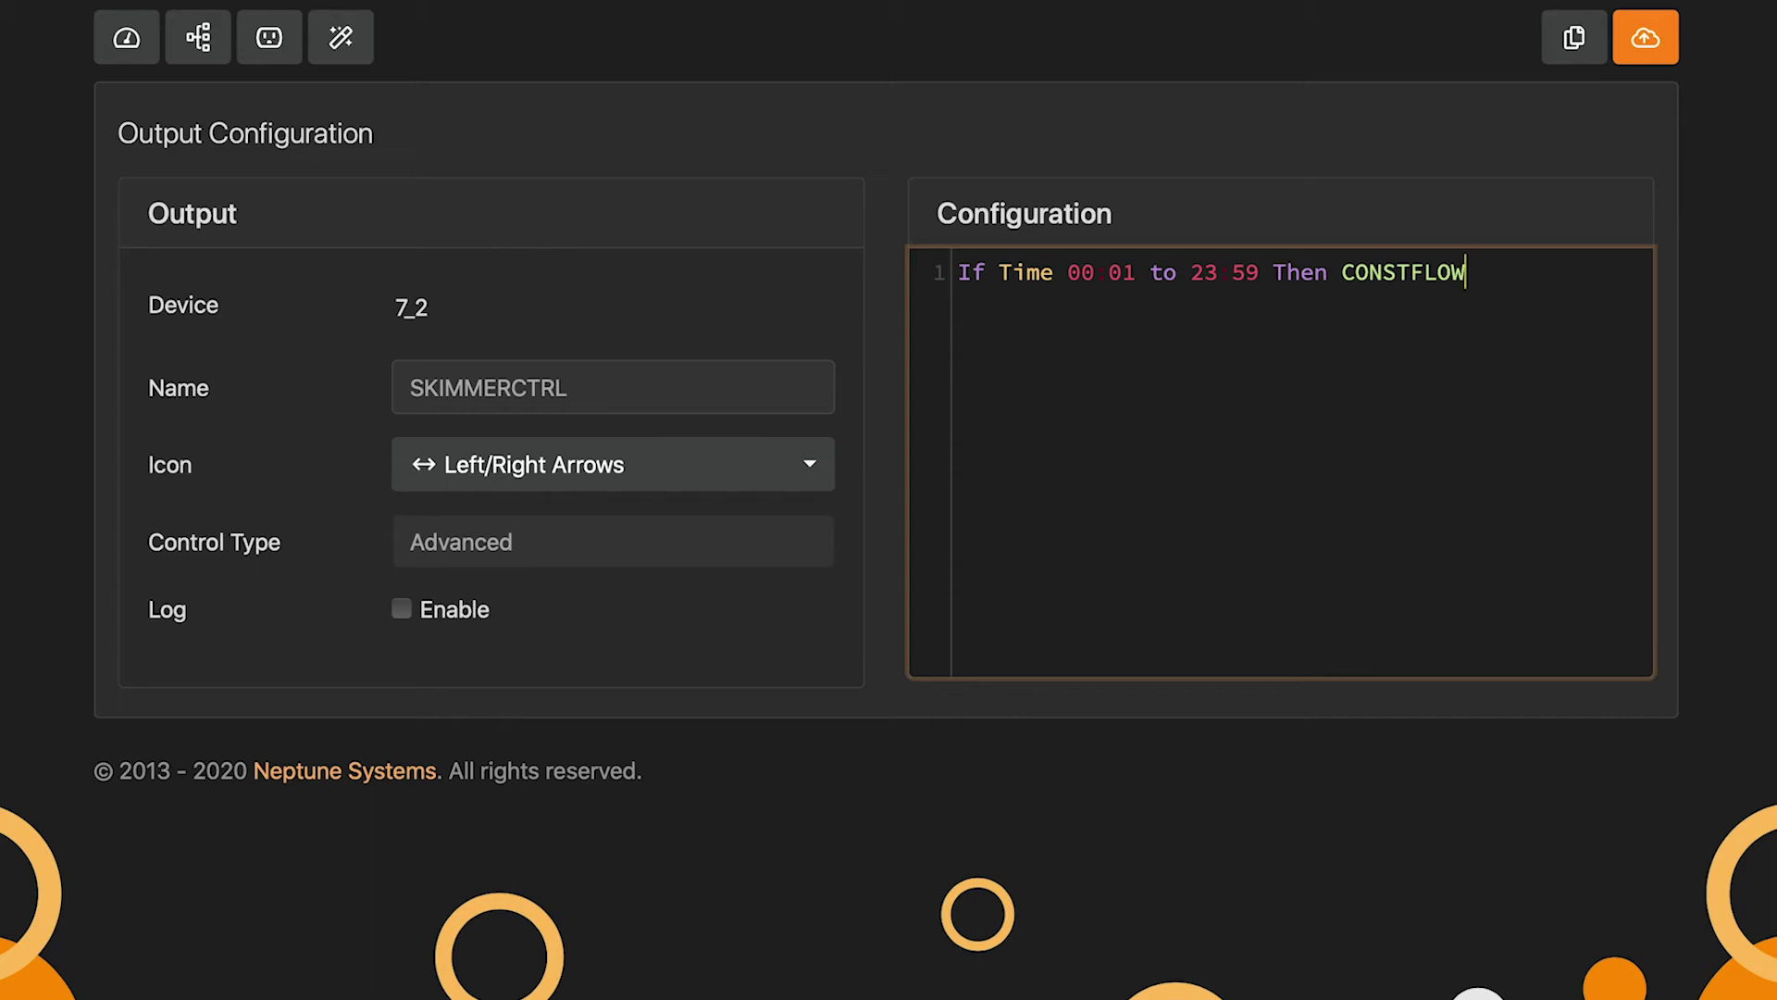
Add line 2 'If FeedA 015 Then OFF' to the program
key("Return")
type("I")
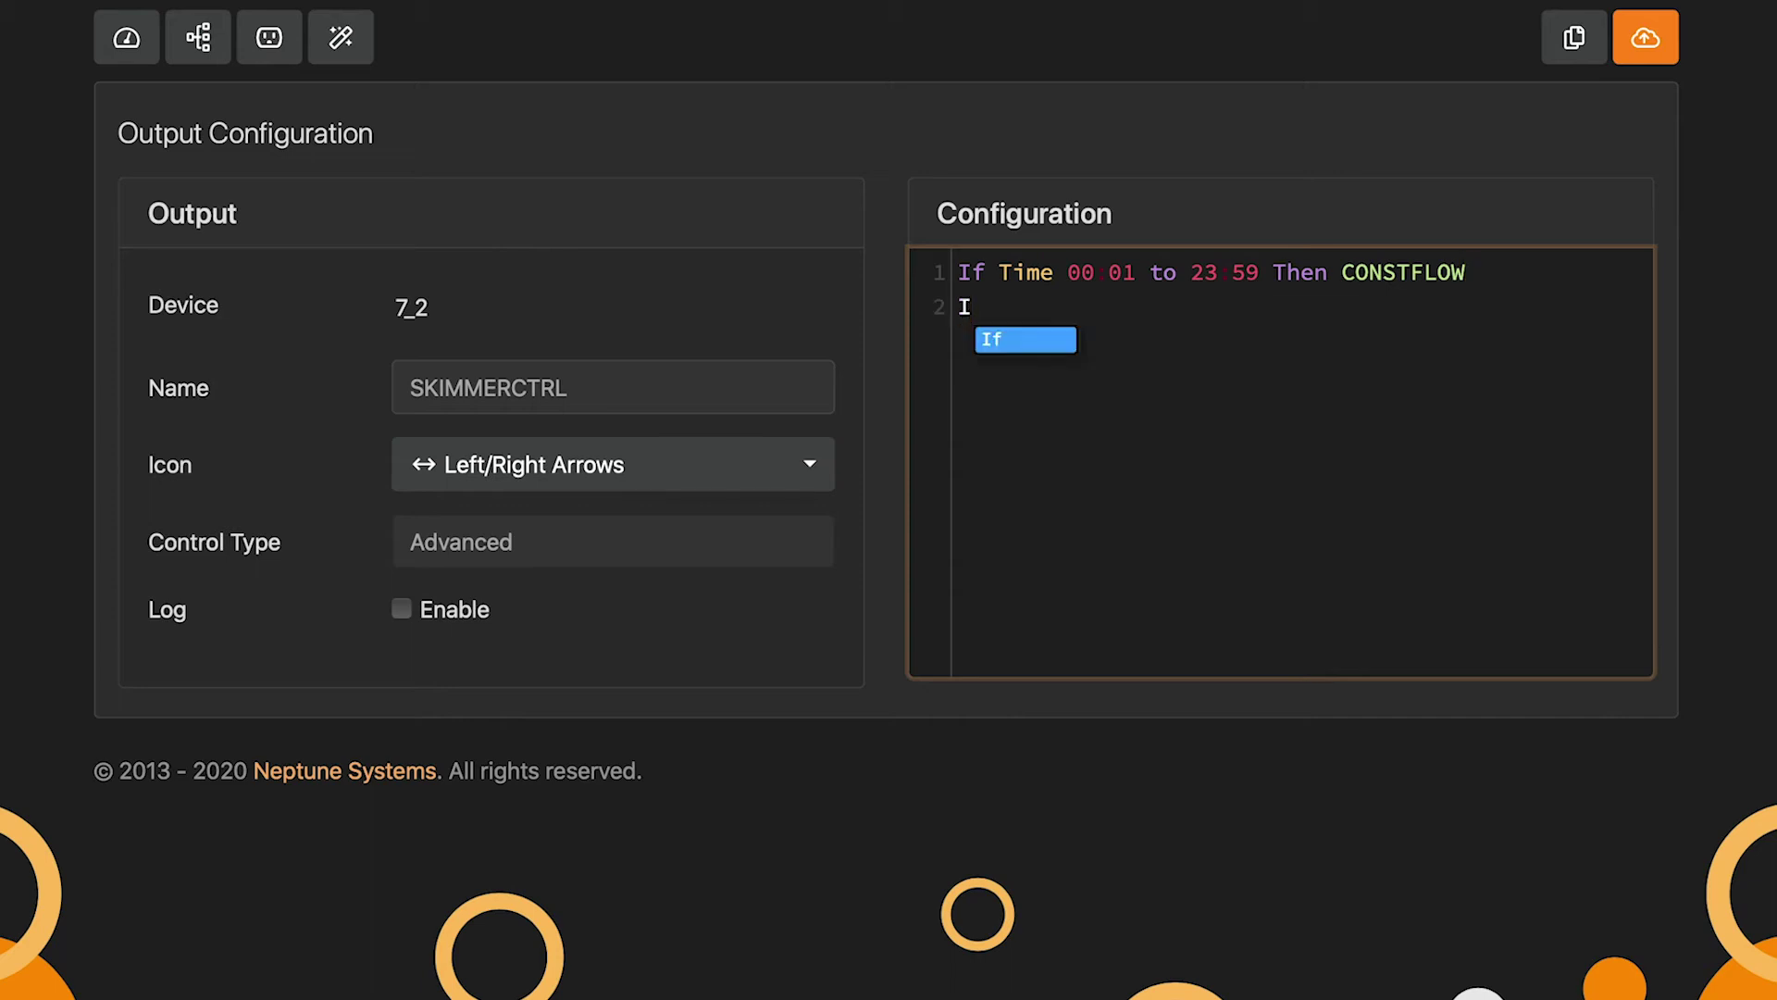
type("f F")
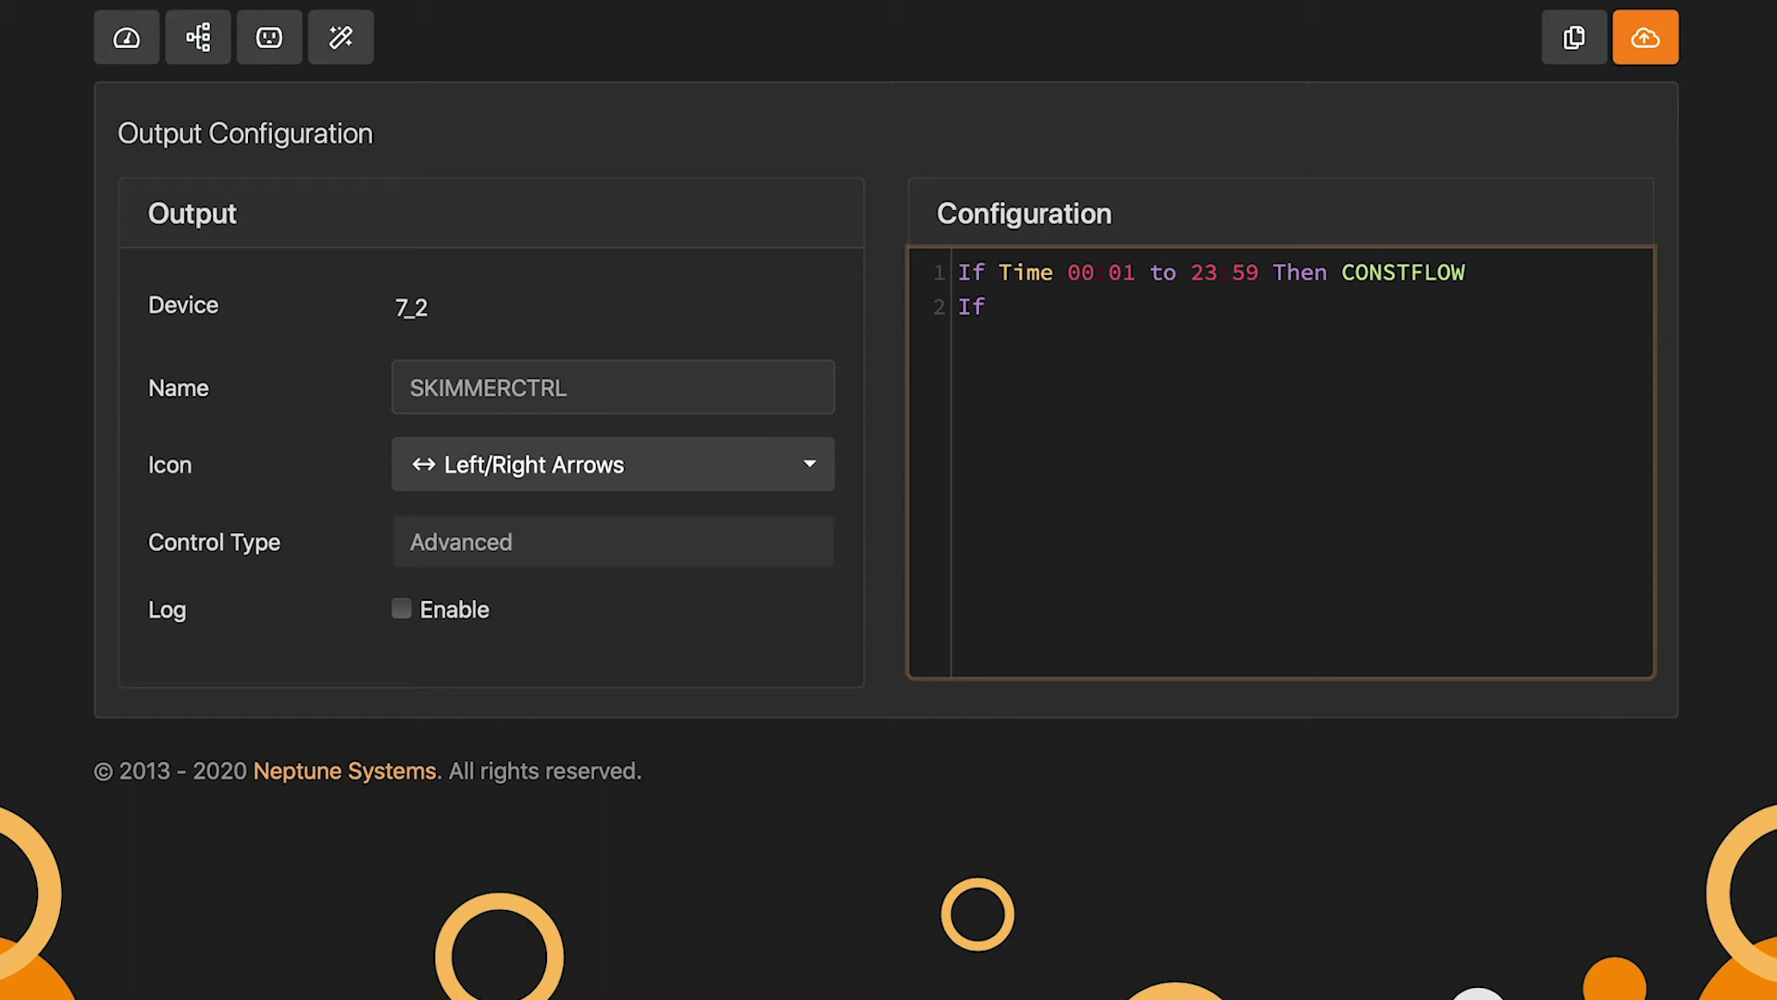
key("Return")
type("015 THE")
key("BackSpace")
key("BackSpace")
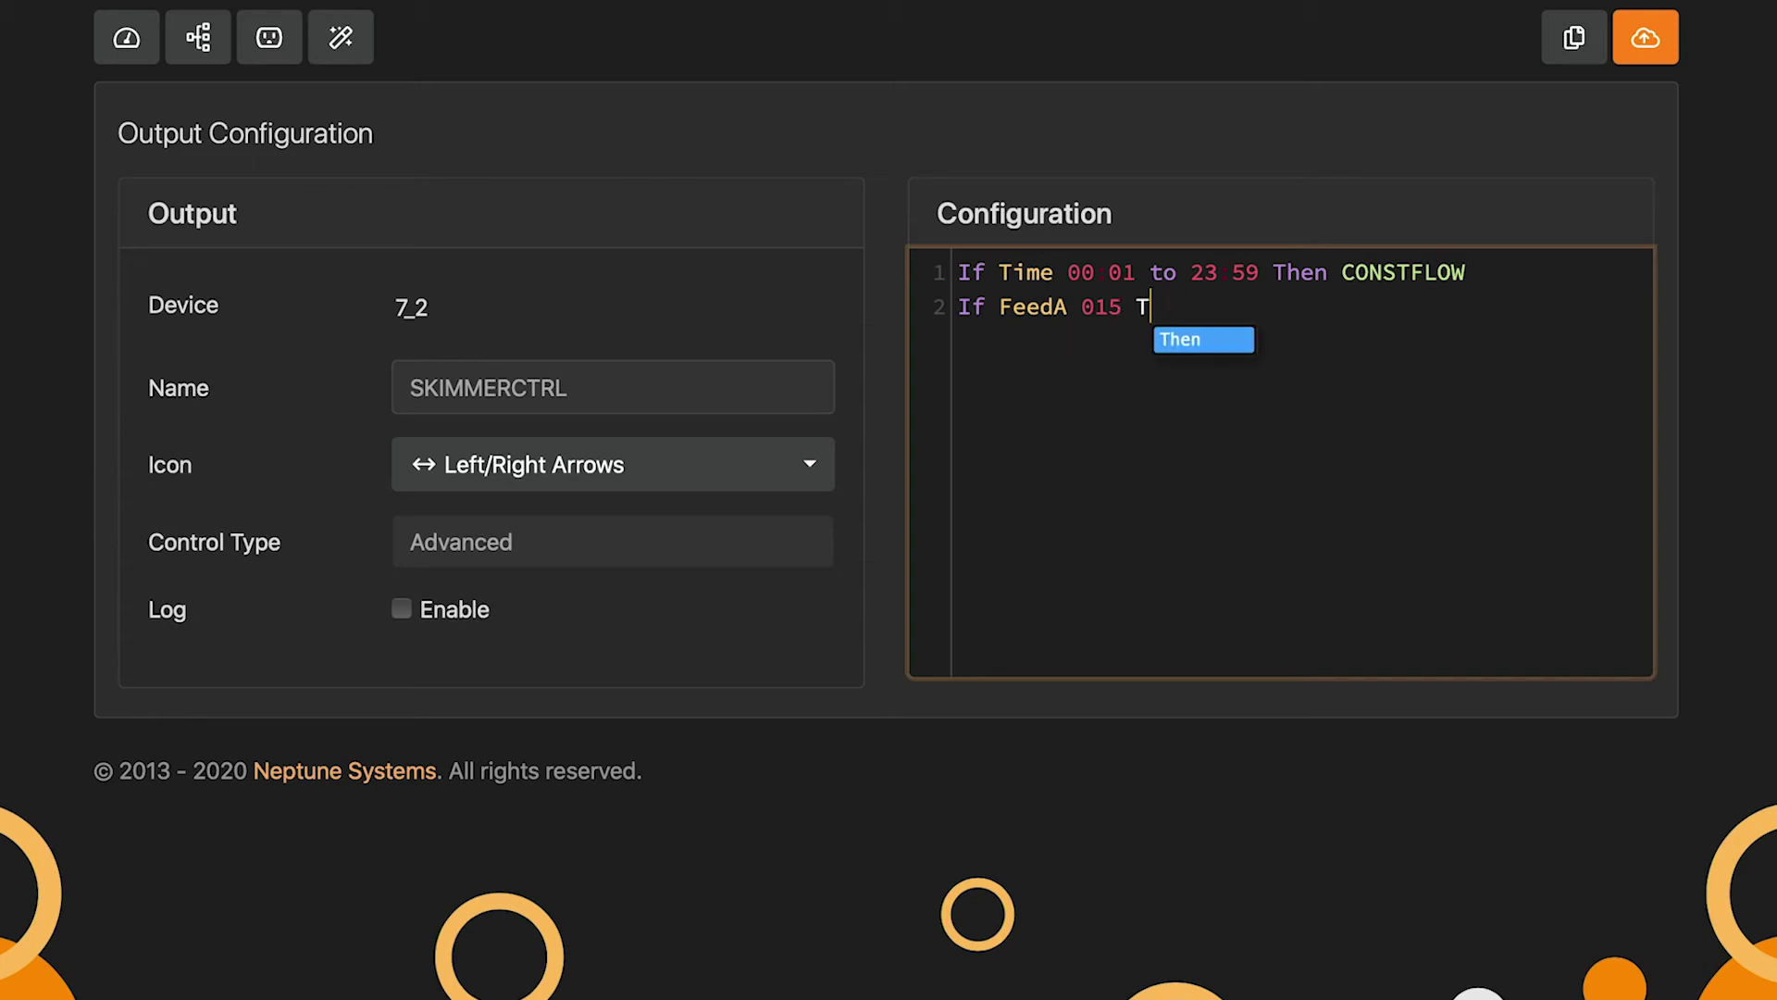
type("h")
key("Return")
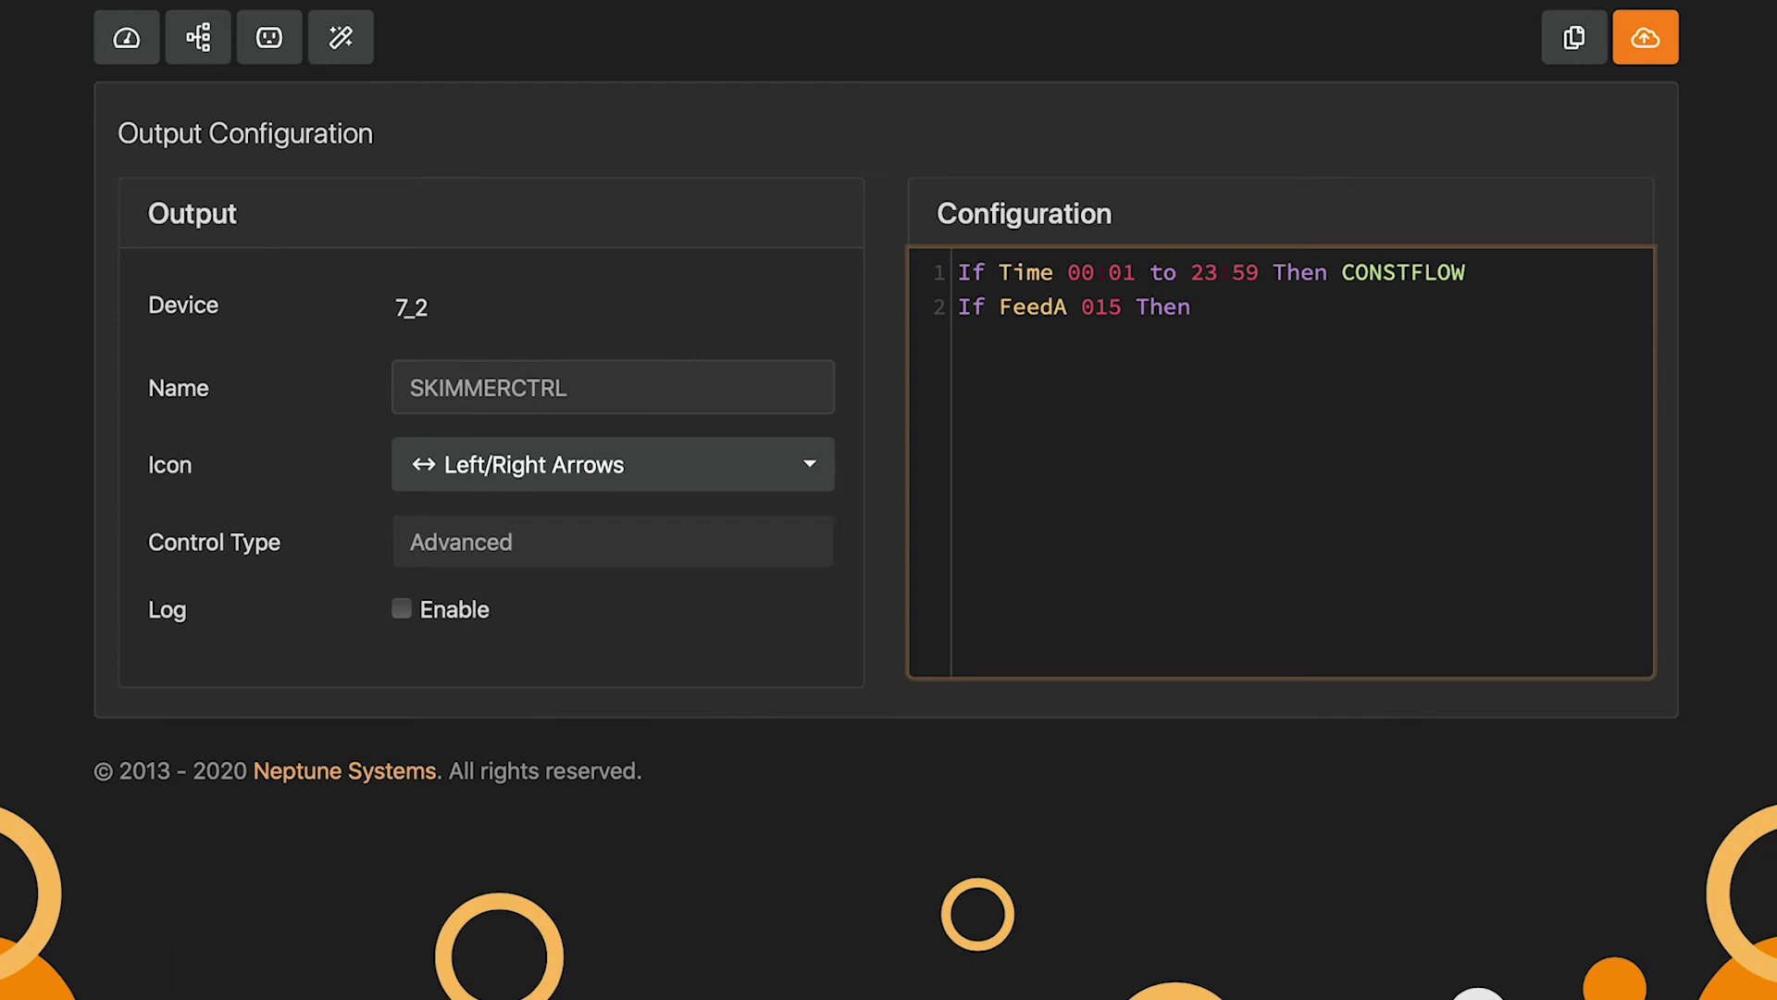
type("OFF")
Begin line 3 with 'Defer 005 00 Then ON'
key("Return")
type("Defer")
key("BackSpace")
type("005 ")
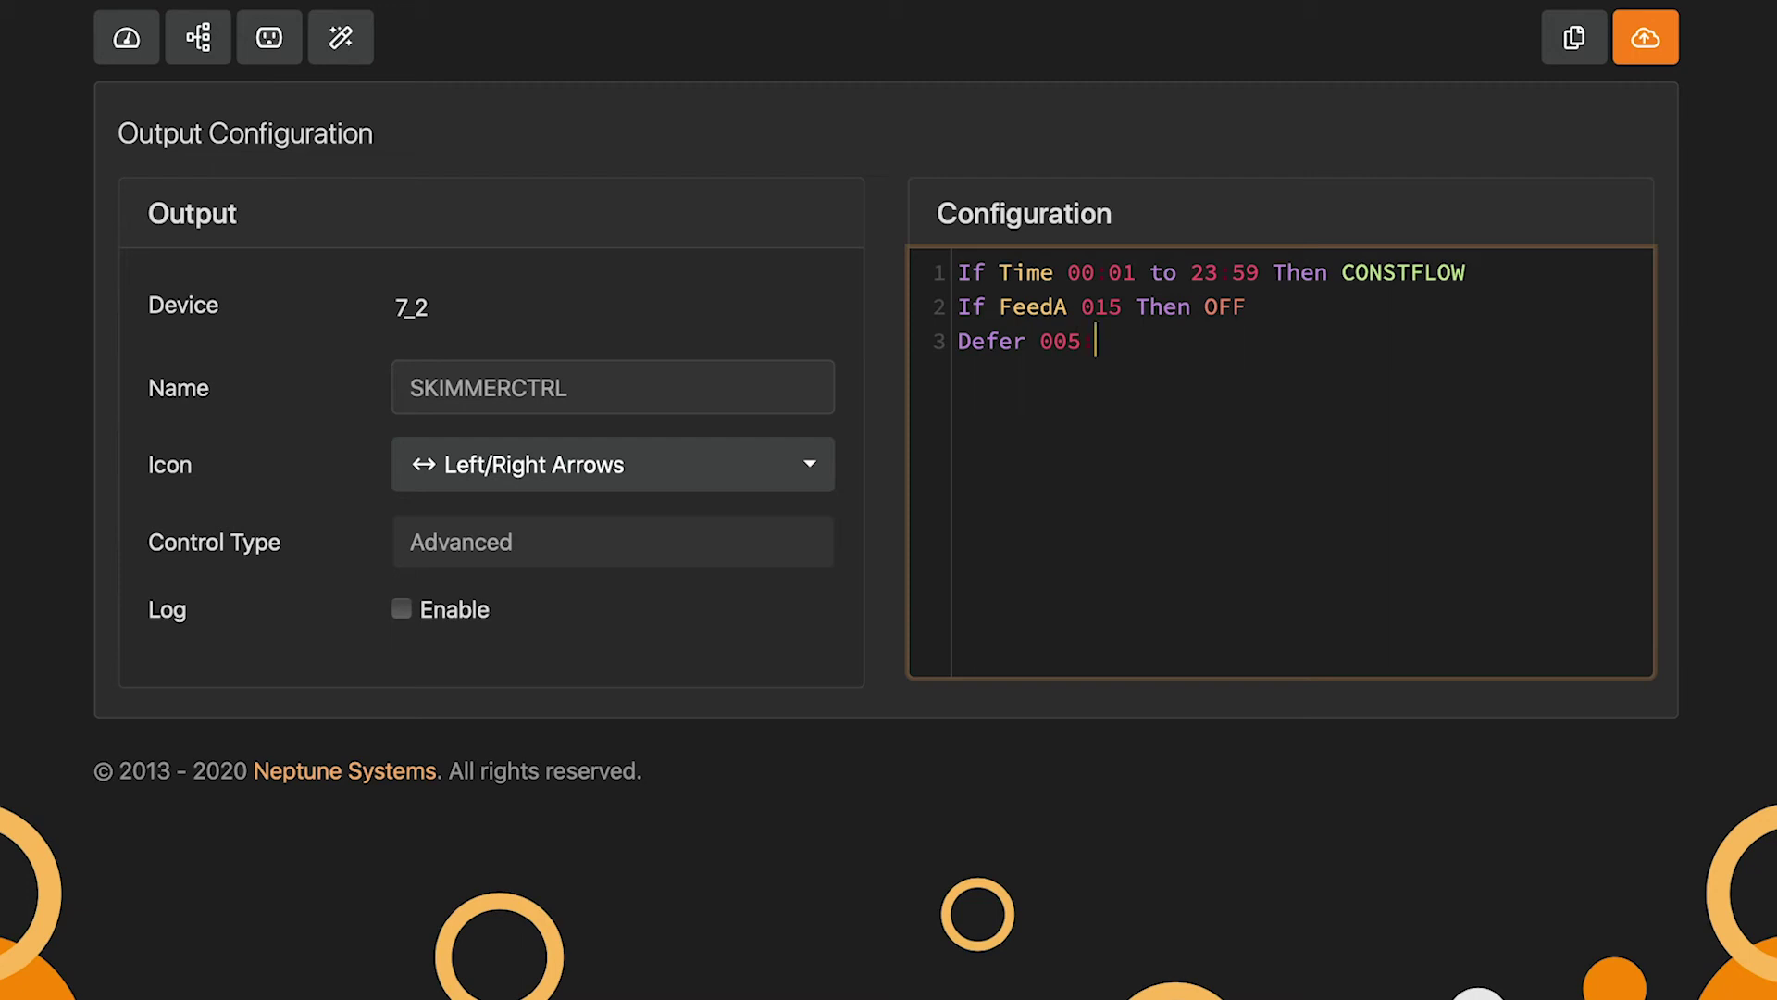
type("00 Then ON")
Review the CONSTFLOW, FeedA and Defer program lines by highlighting each in turn
left_click(1001, 271)
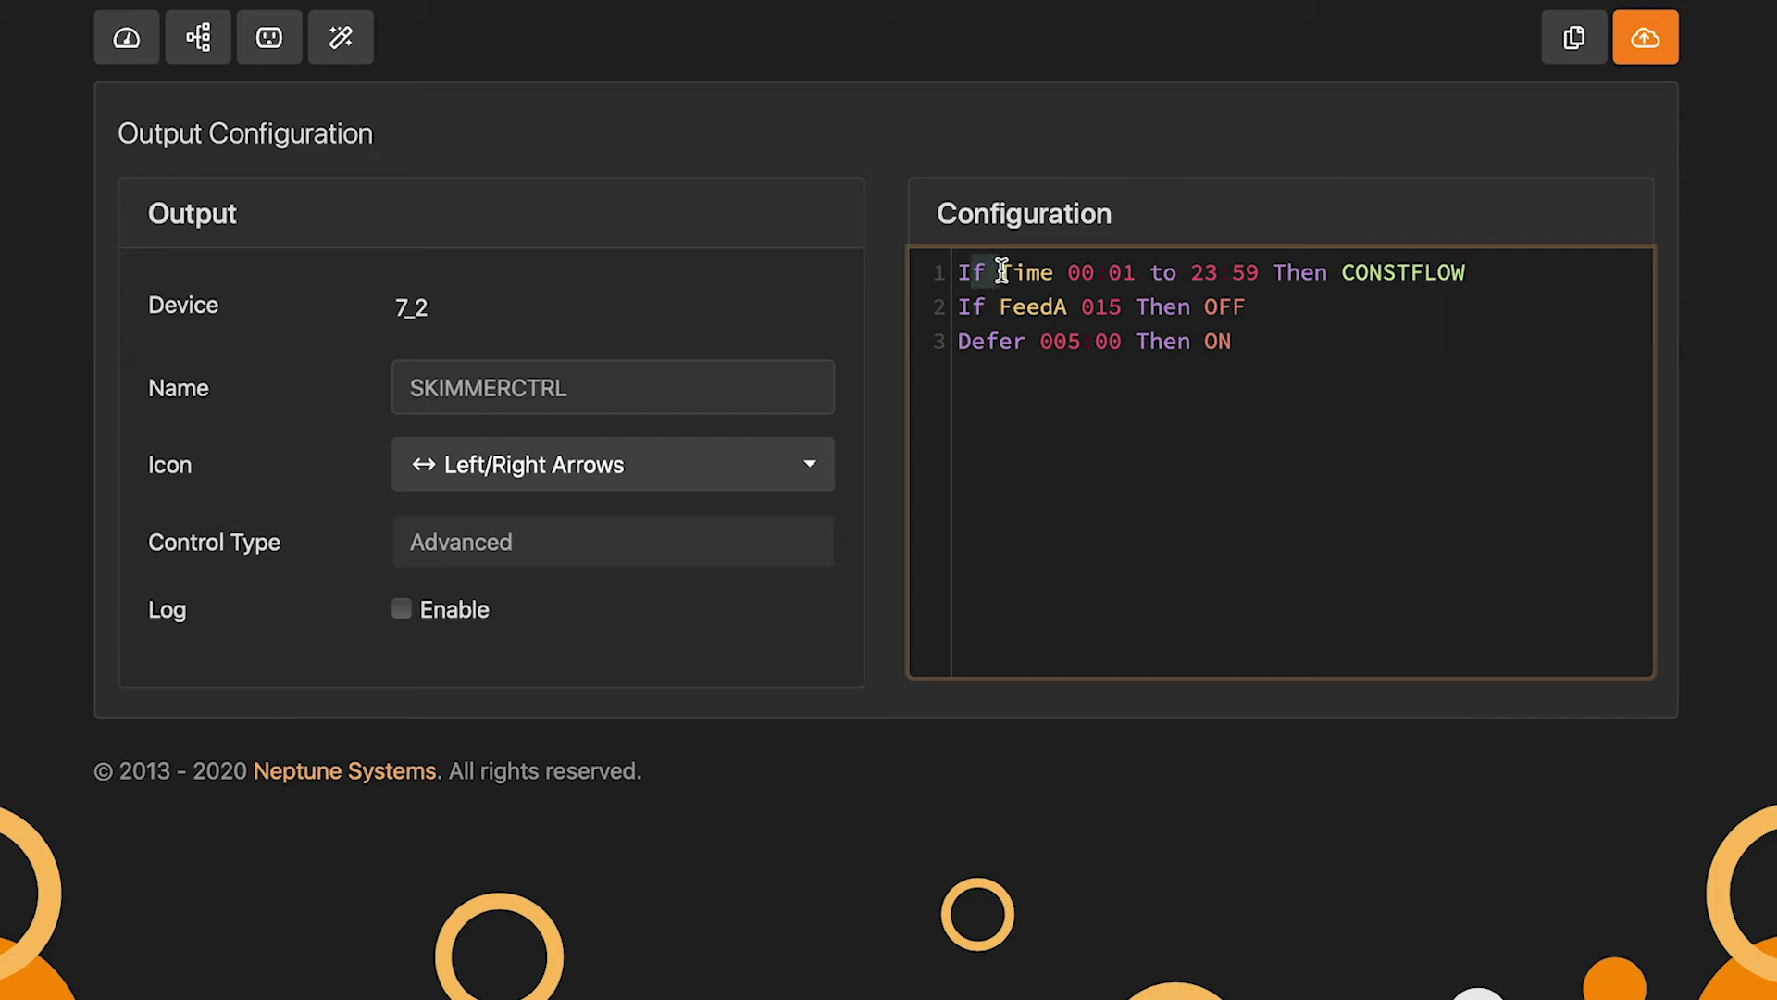
left_click_drag(1001, 272, 1484, 269)
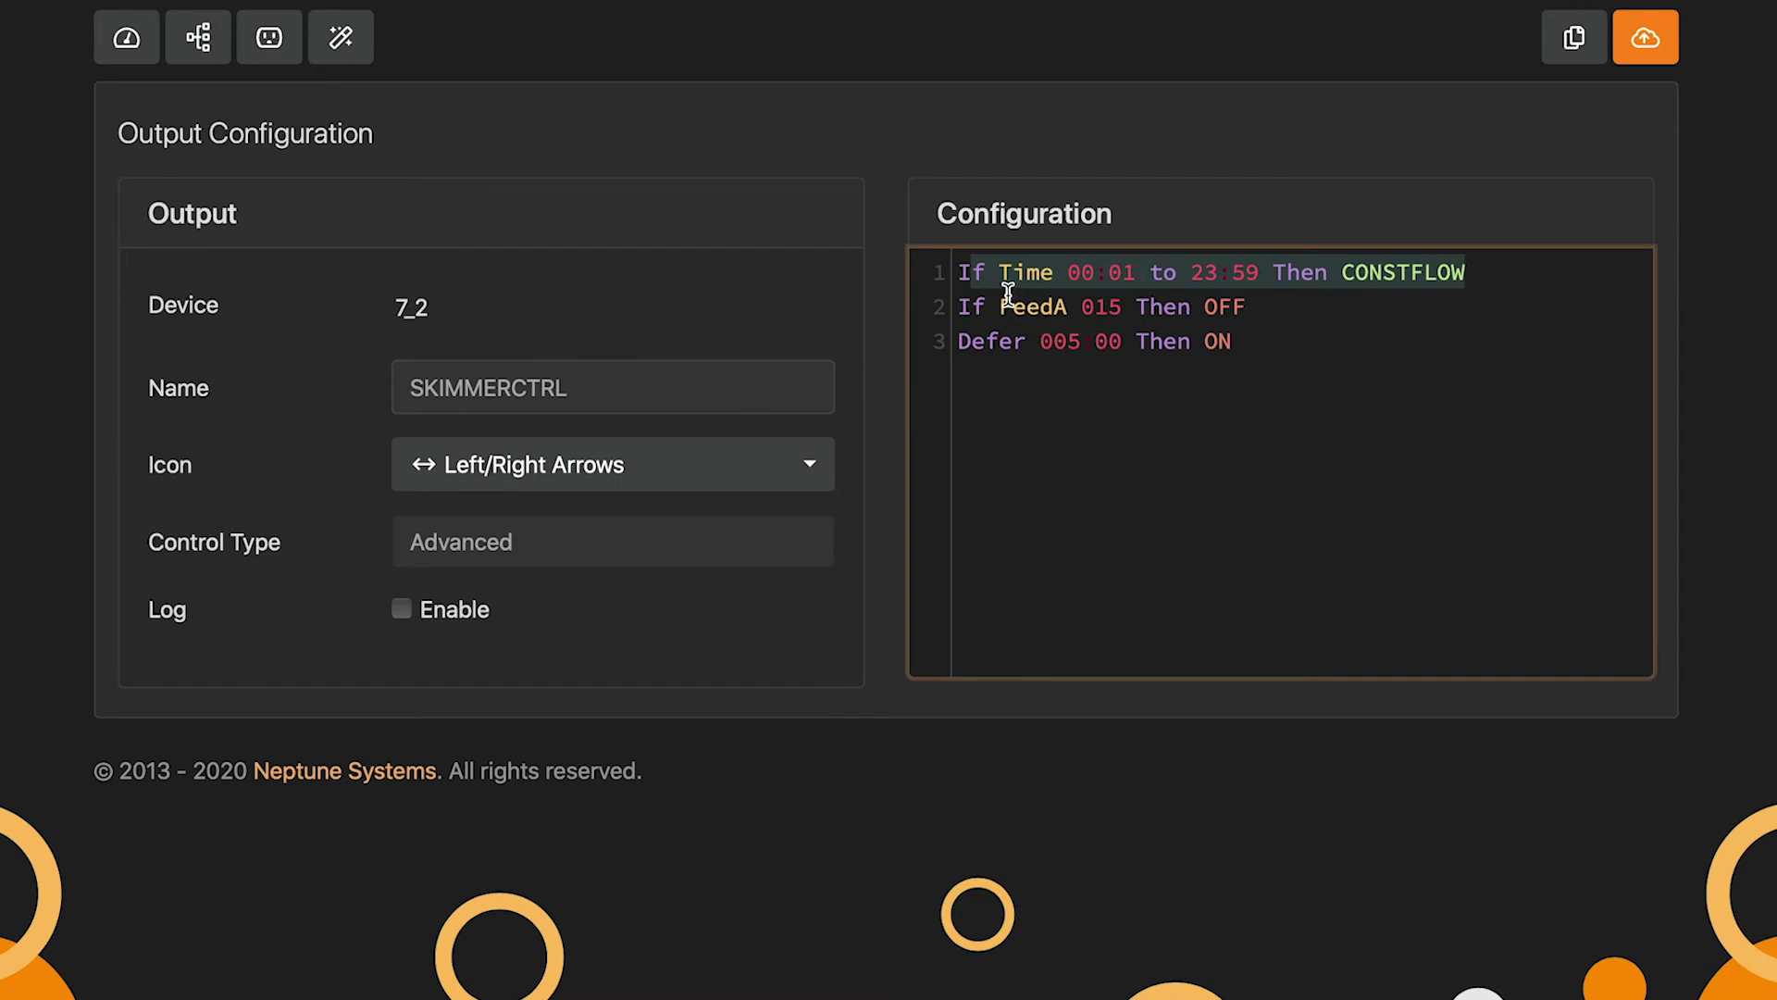
left_click(1137, 273)
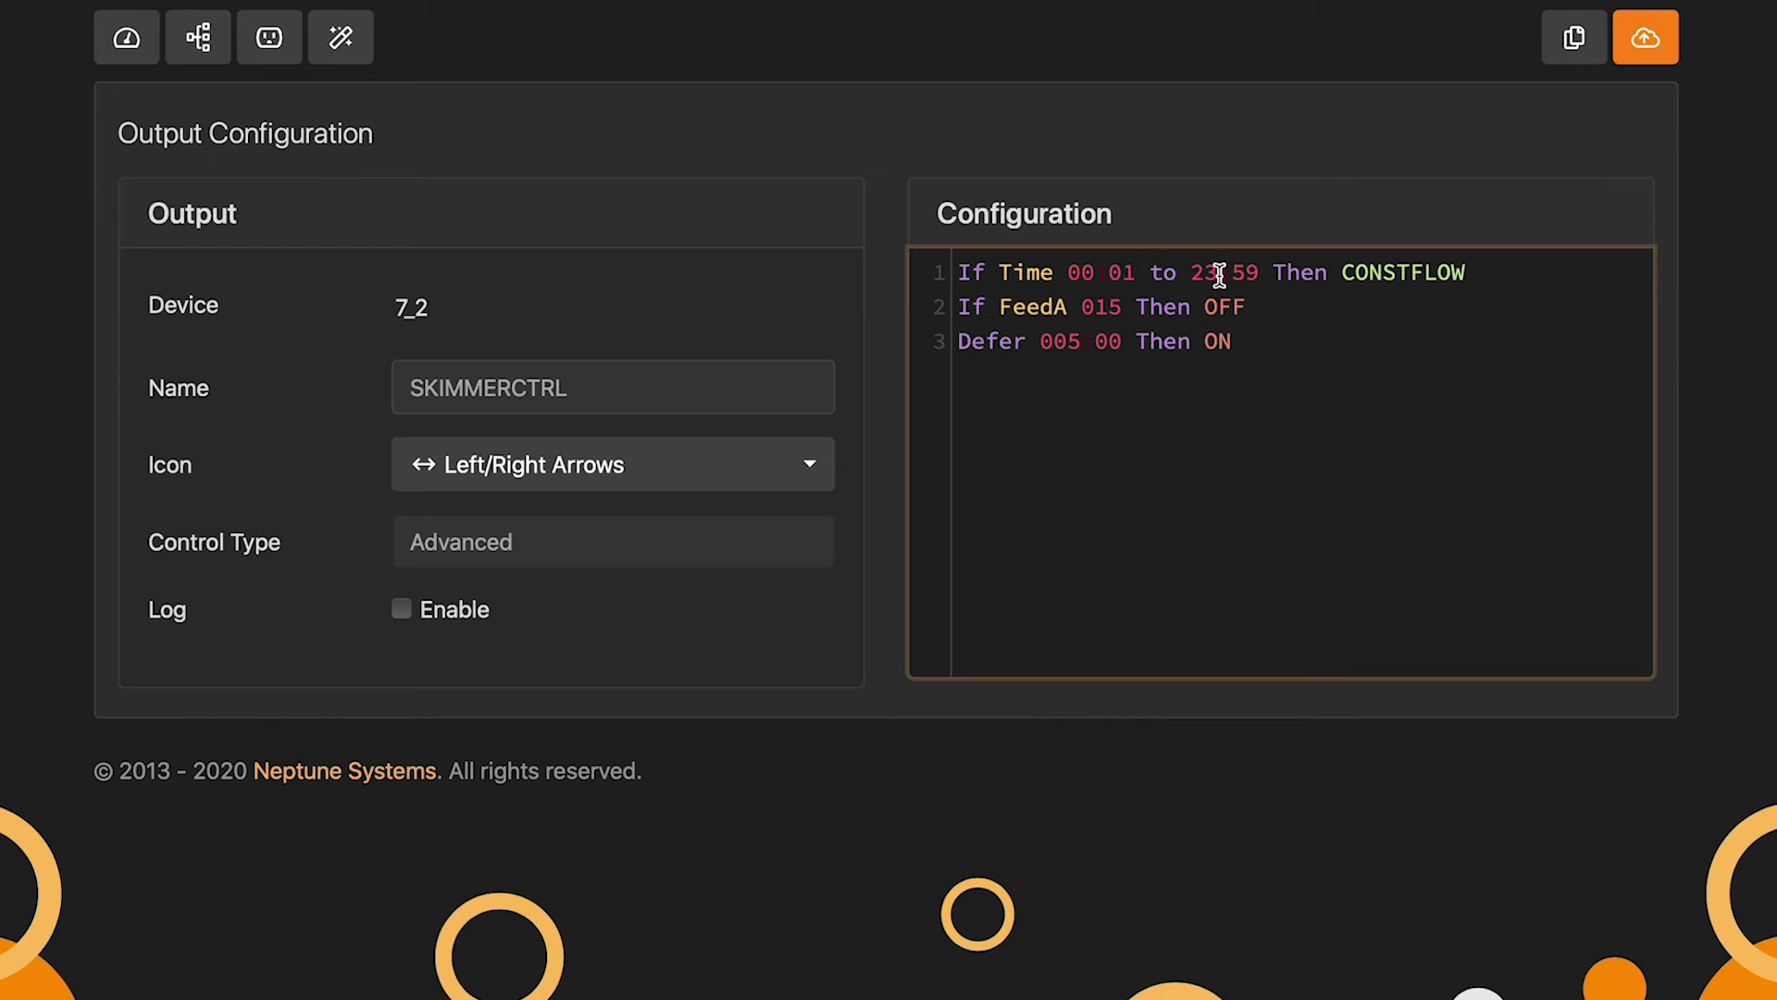
left_click_drag(1204, 273, 1257, 273)
double_click(1447, 270)
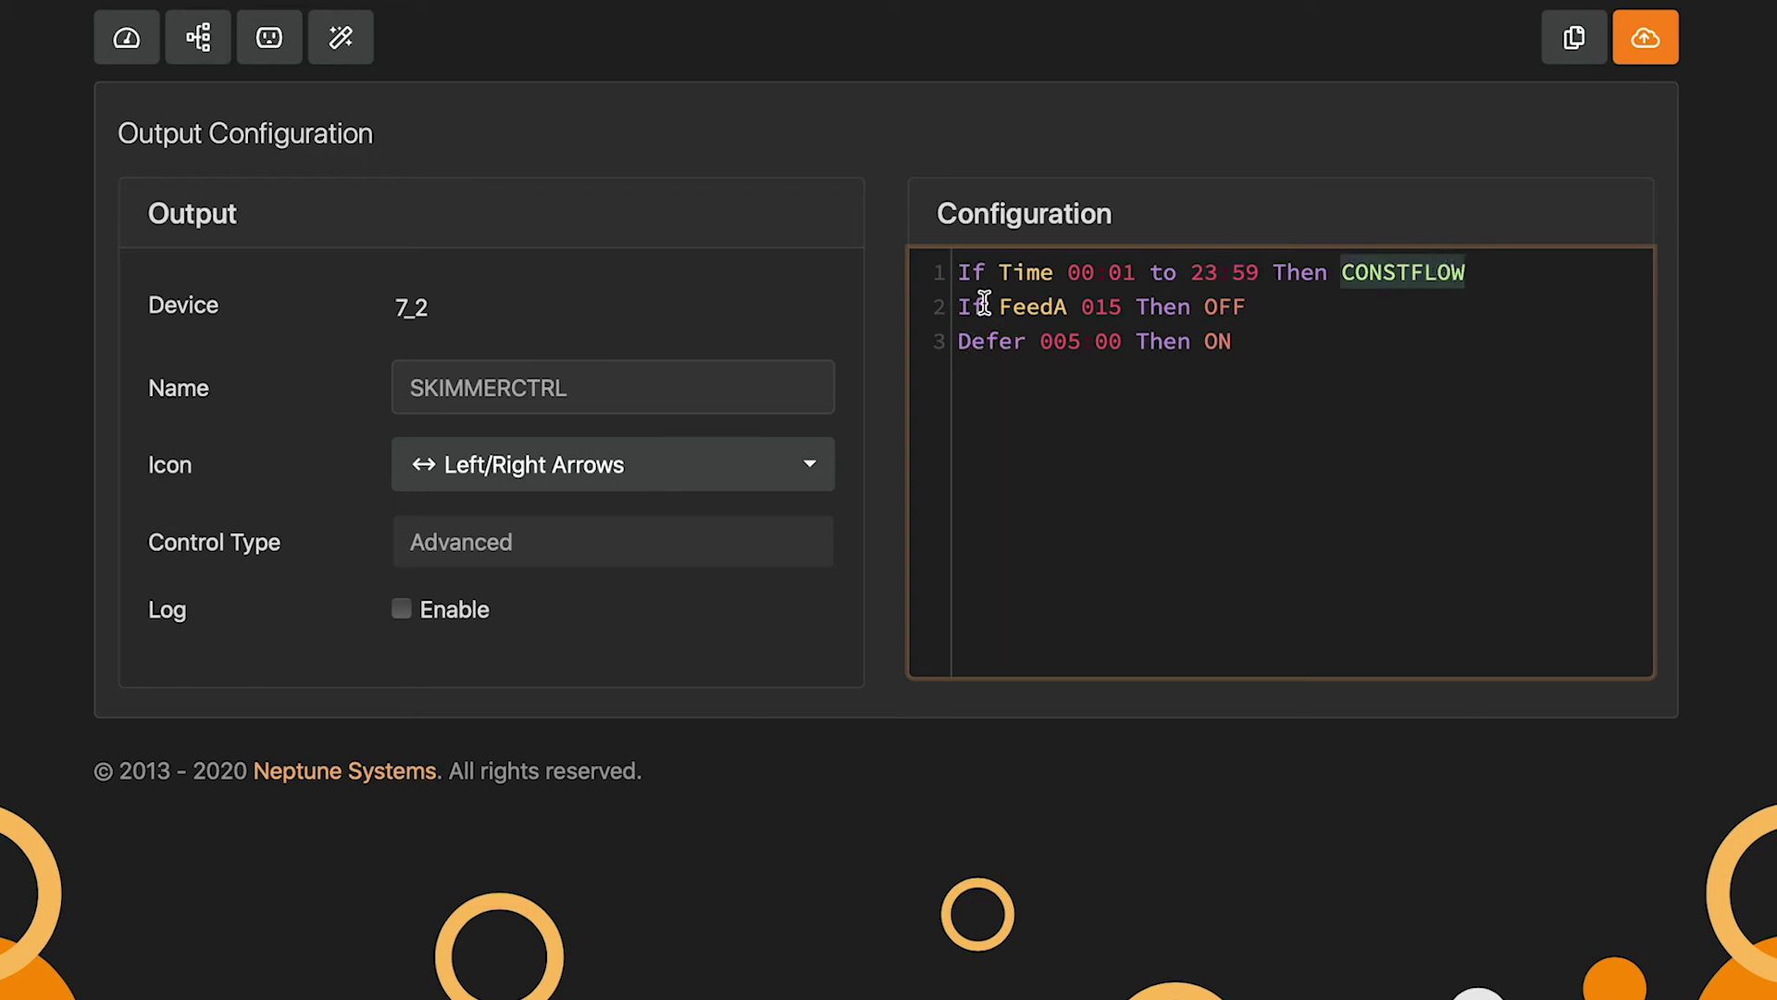
left_click_drag(988, 302, 1297, 309)
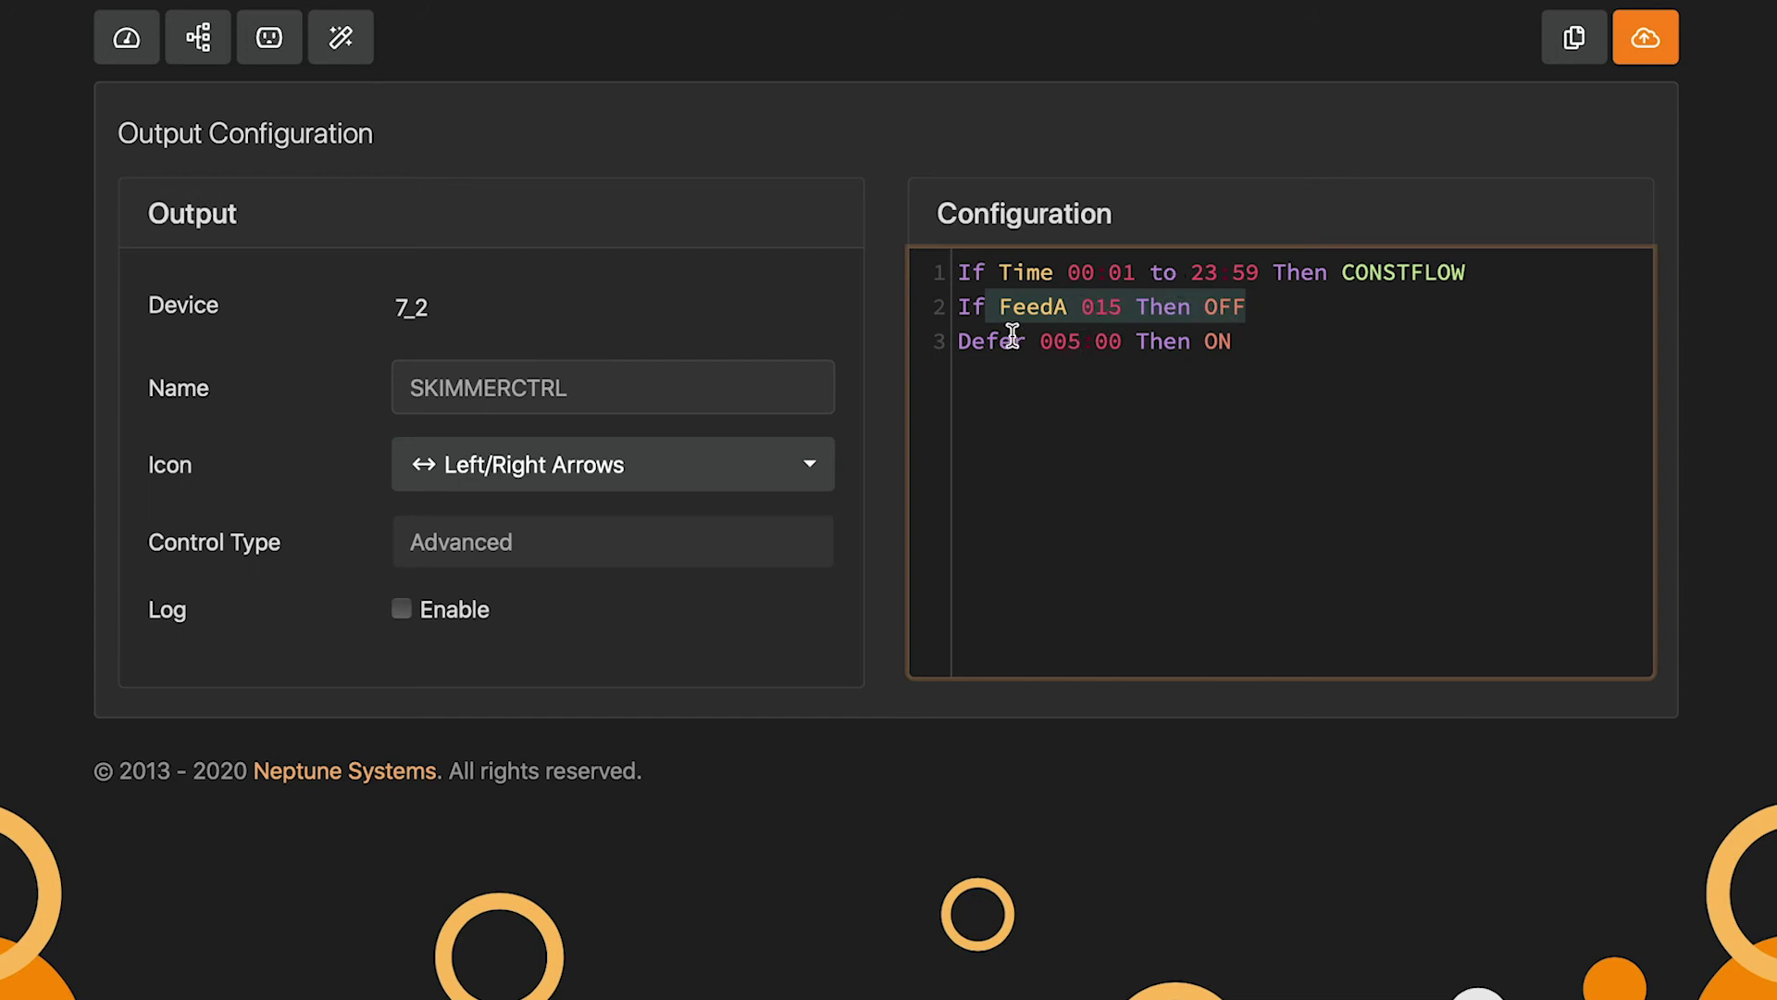
left_click_drag(1011, 338, 1264, 339)
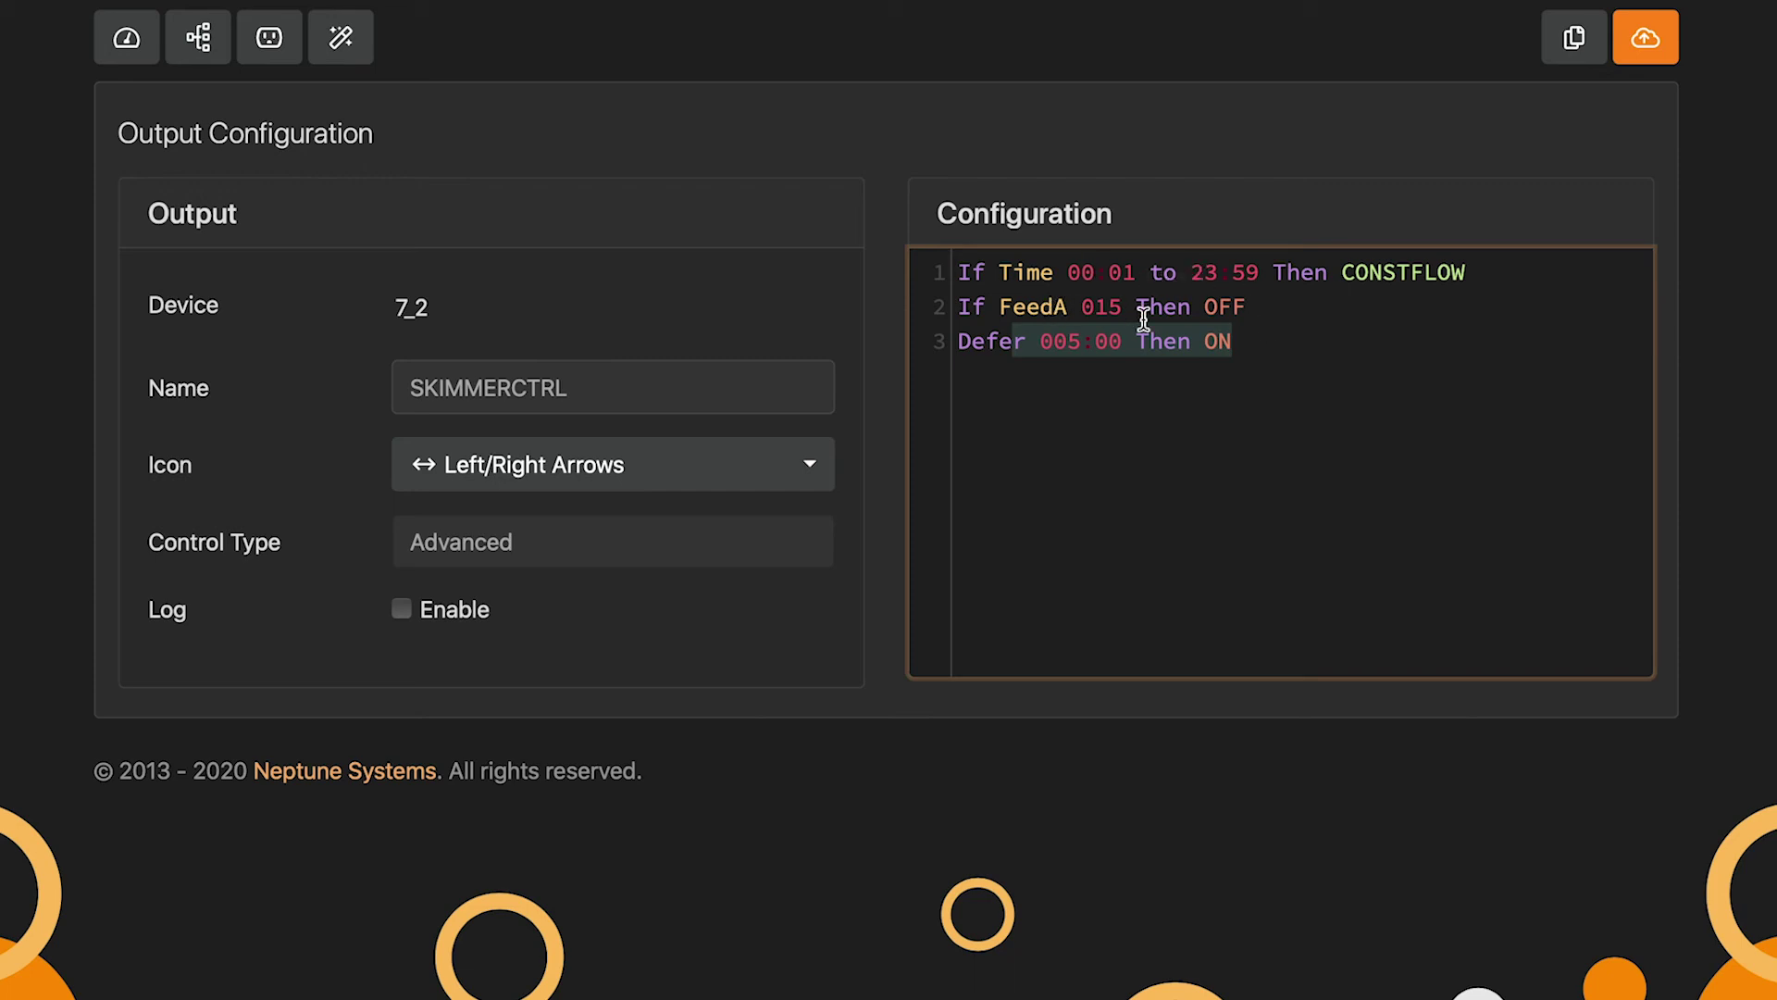
left_click(1259, 308)
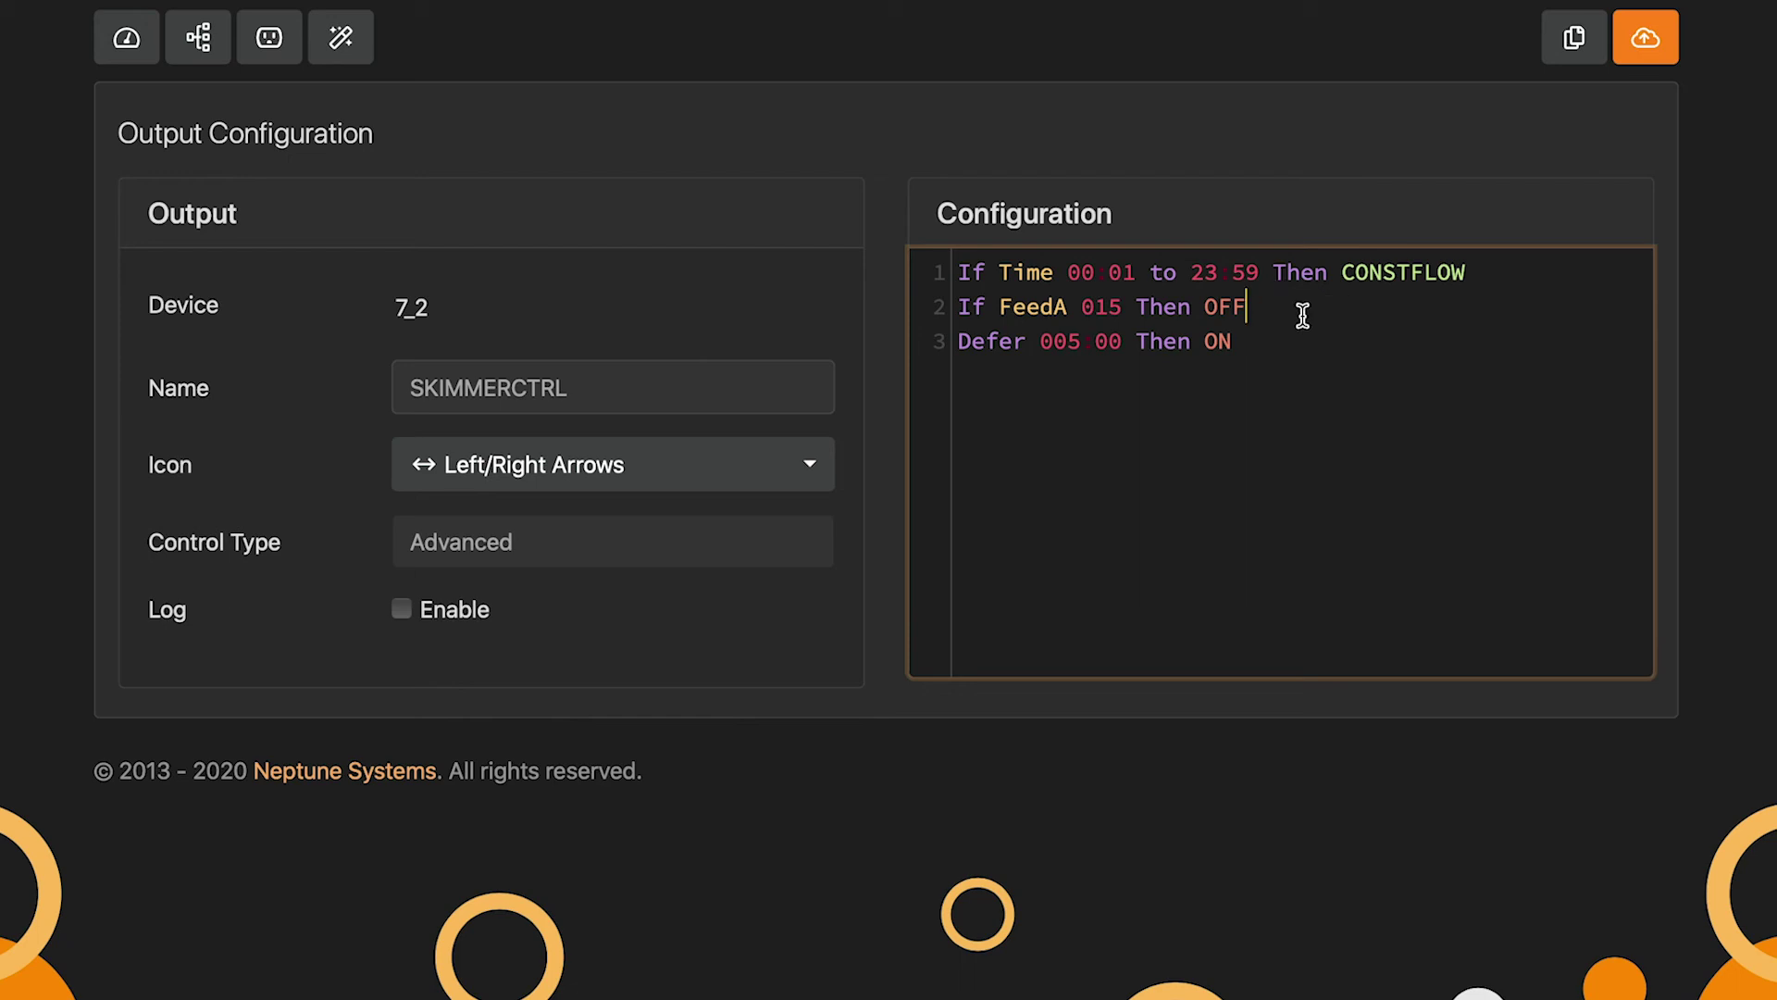
Upload the SKIMMERCTRL program to the Apex, acknowledge success, and return to the dashboard
left_click(1647, 46)
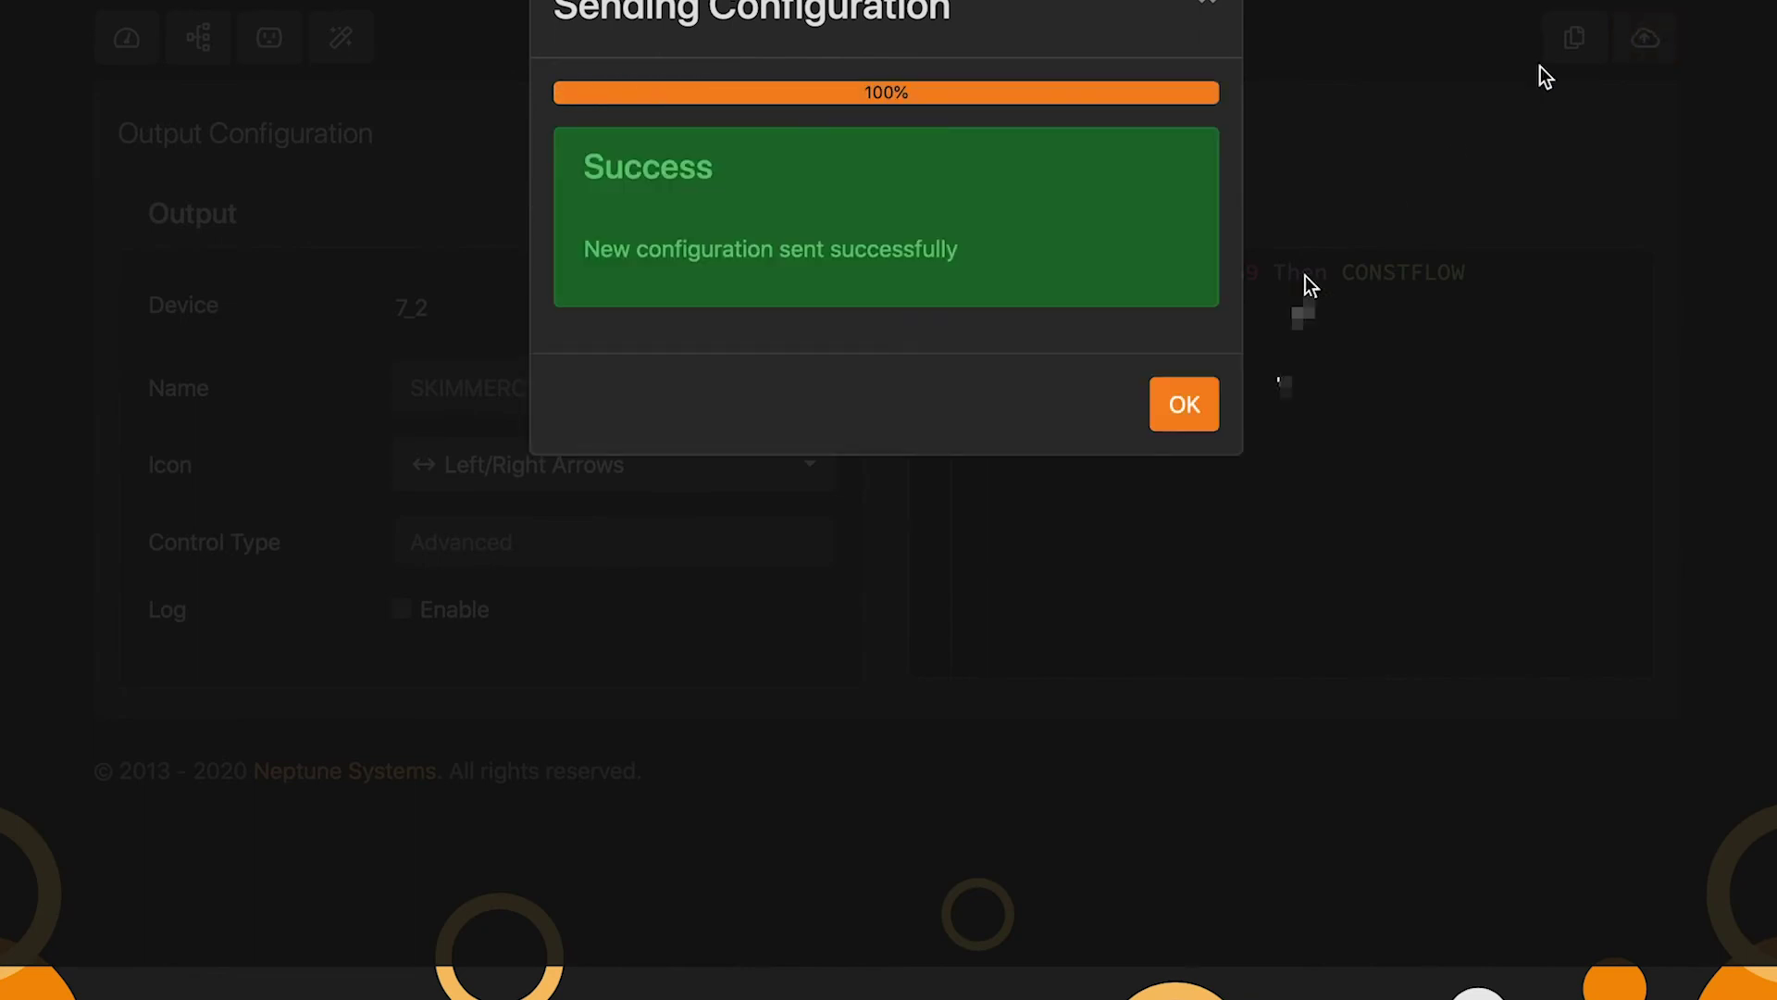
left_click(1181, 403)
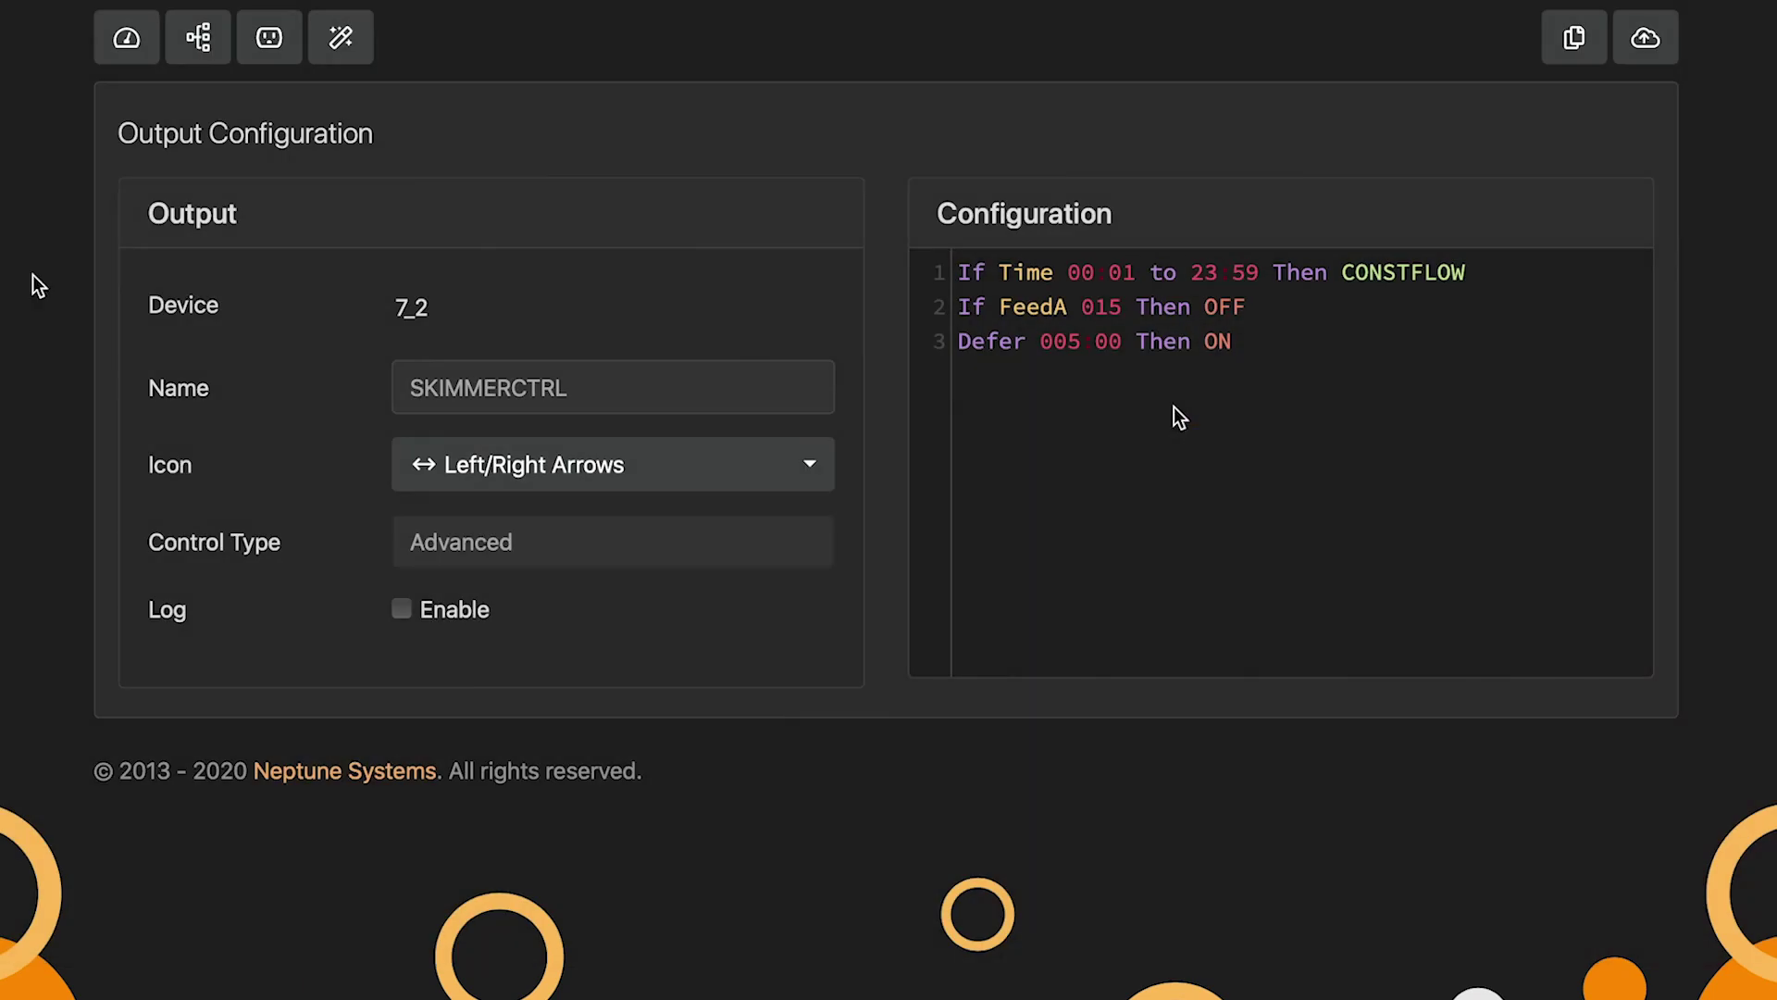
left_click(128, 38)
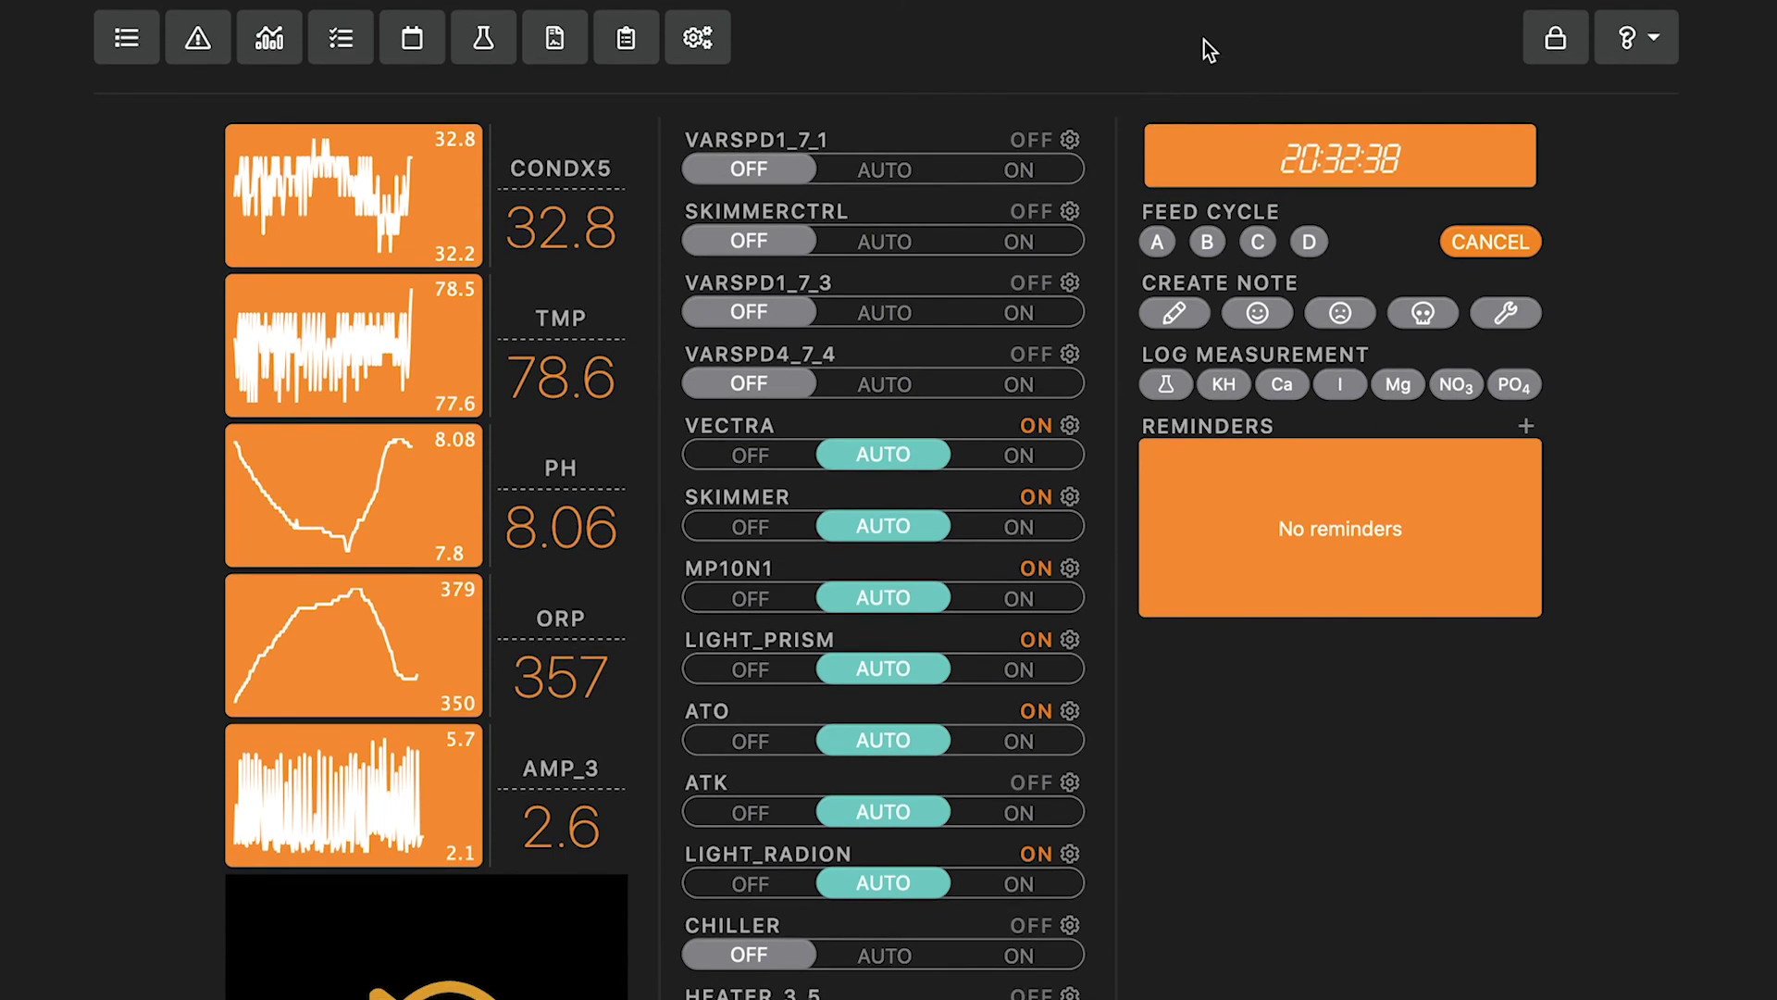
Switch the SKIMMERCTRL output toggle to AUTO on the dashboard
scroll(956, 101, "down", 15)
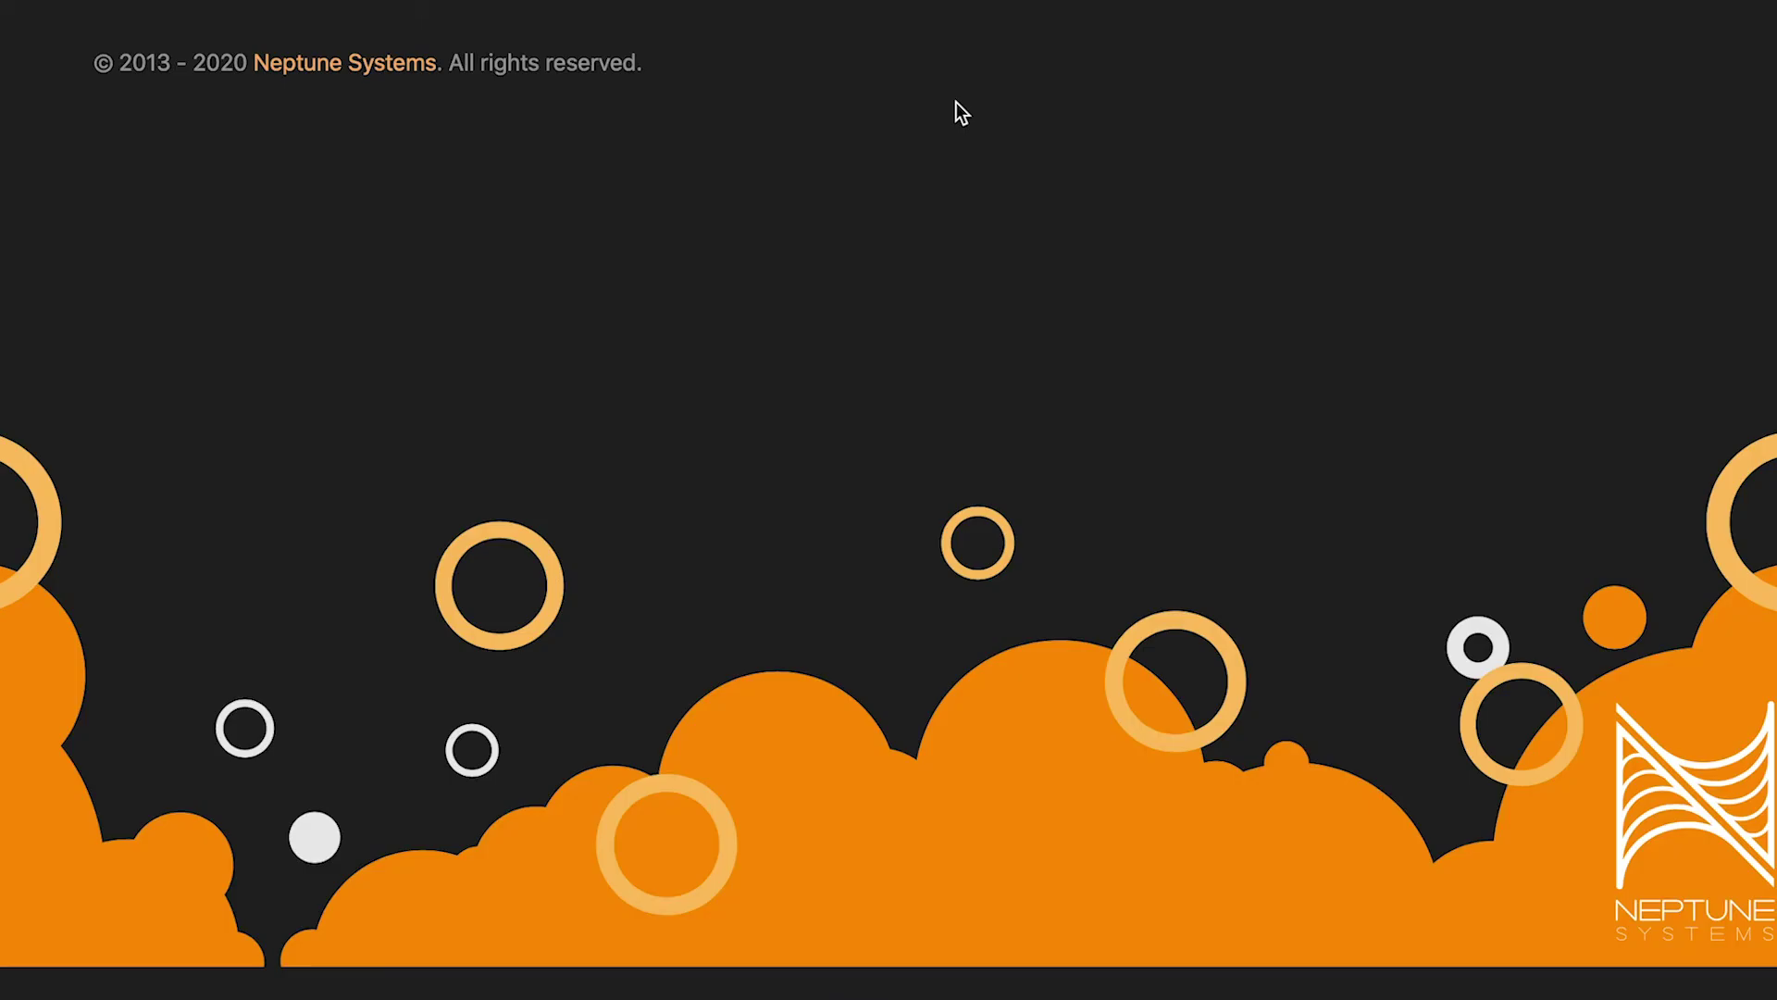
scroll(955, 102, "up", 15)
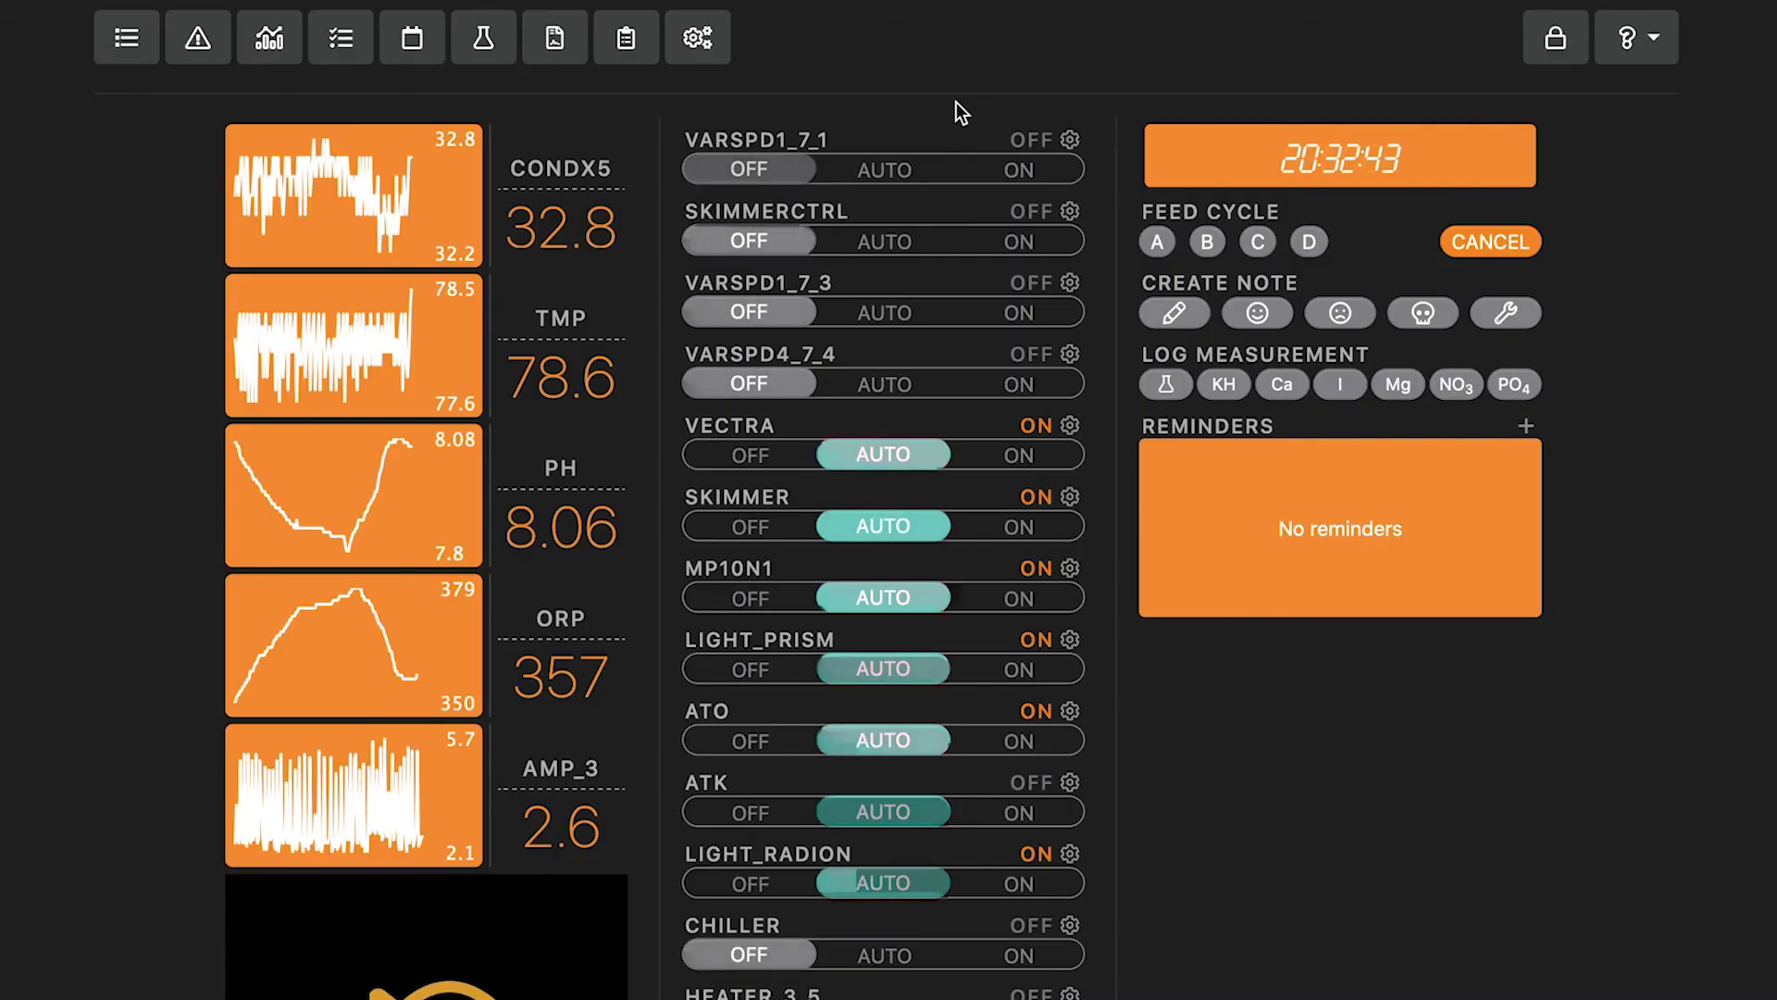
left_click(892, 242)
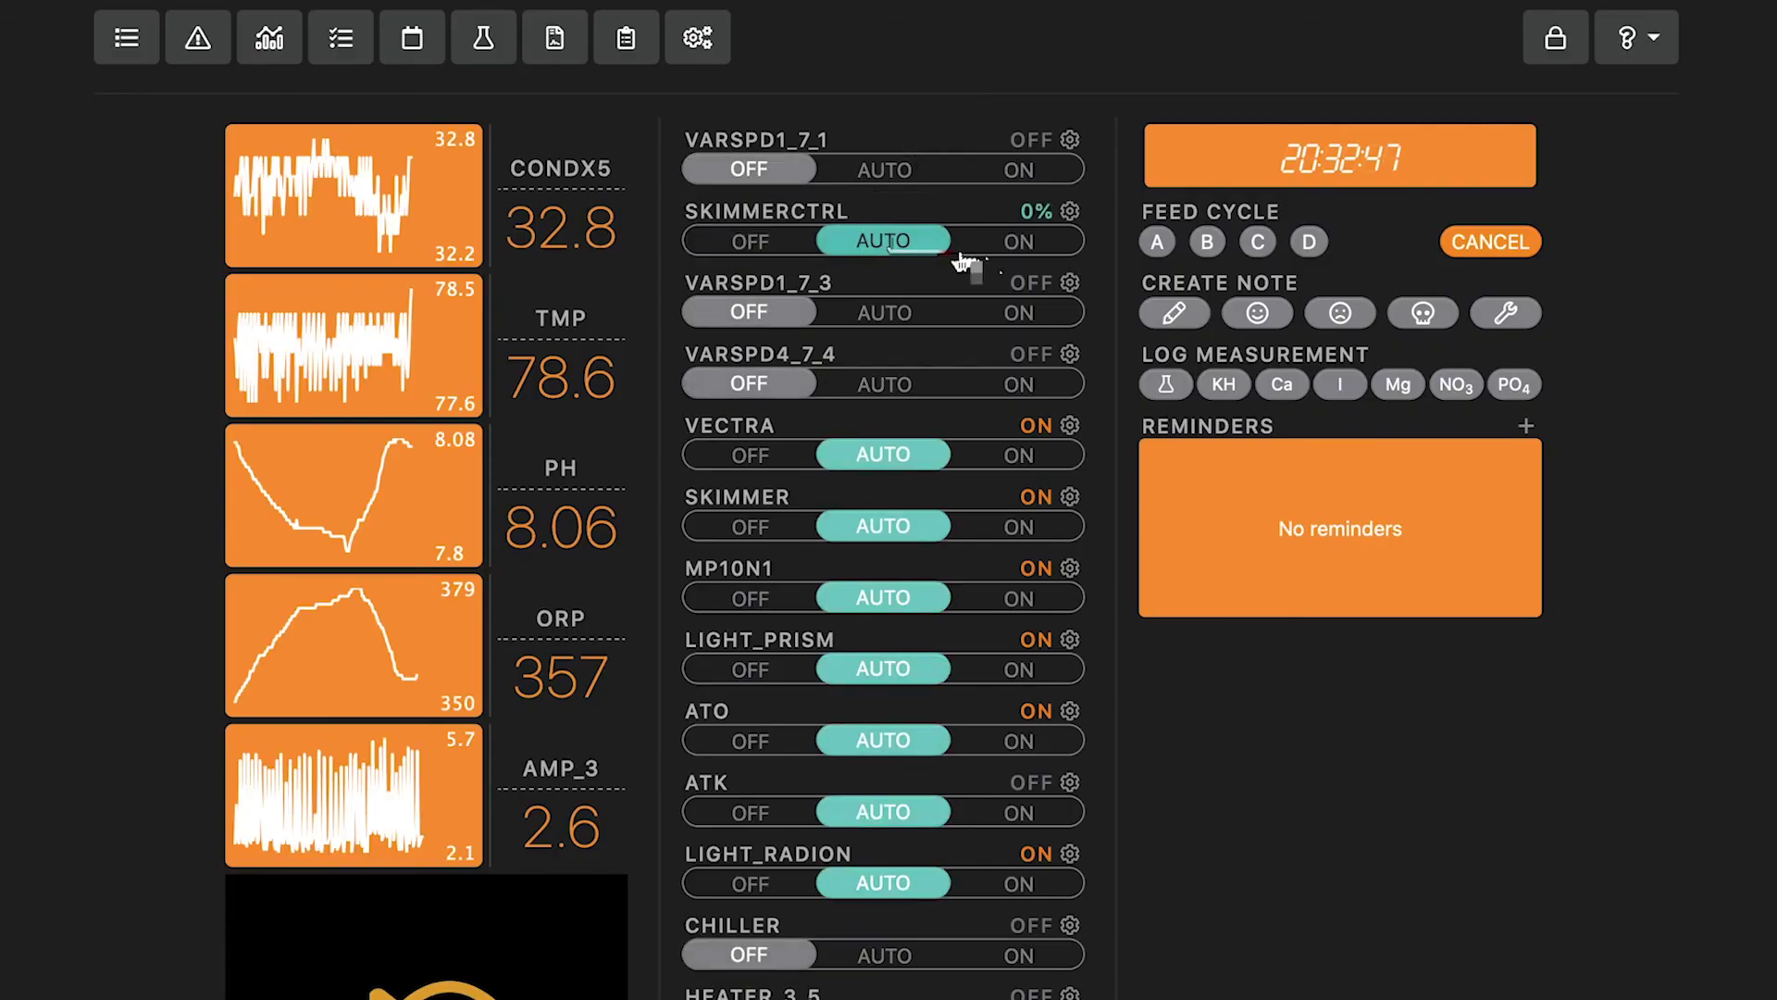